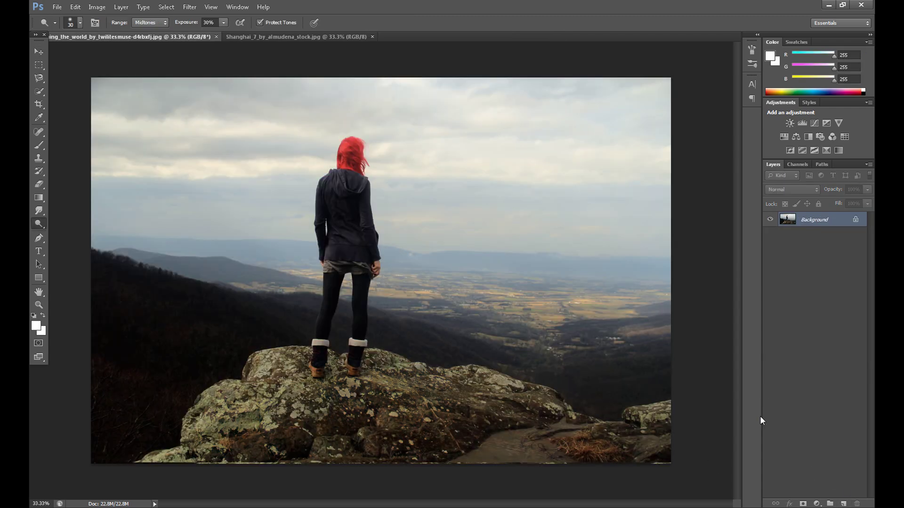
Step: Create a new RGB document measuring 1920 by 1080 pixels at 72 pixels per inch
click(57, 7)
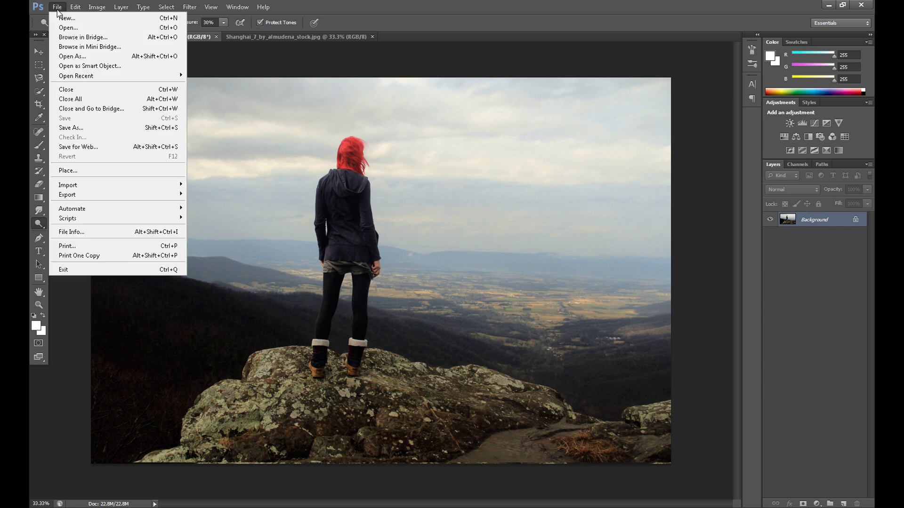
click(68, 18)
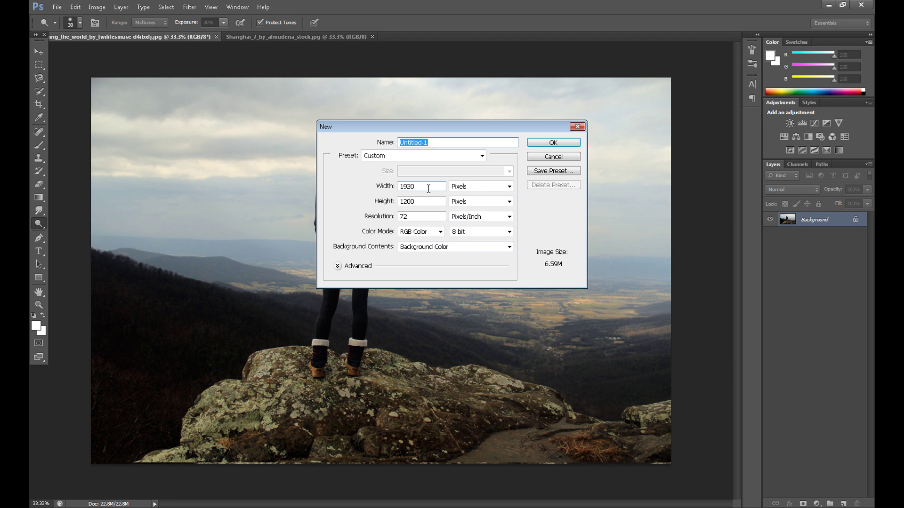
click(407, 201)
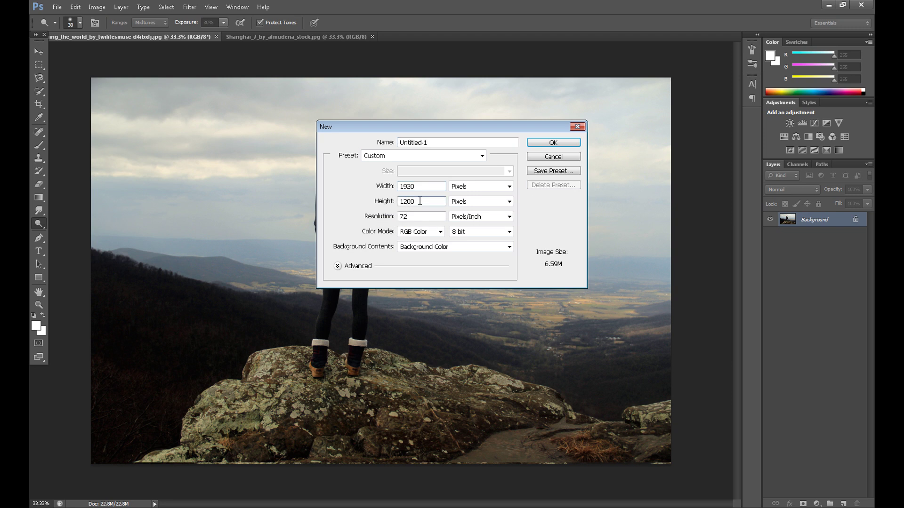
drag(420, 201, 401, 201)
text(080)
click(545, 141)
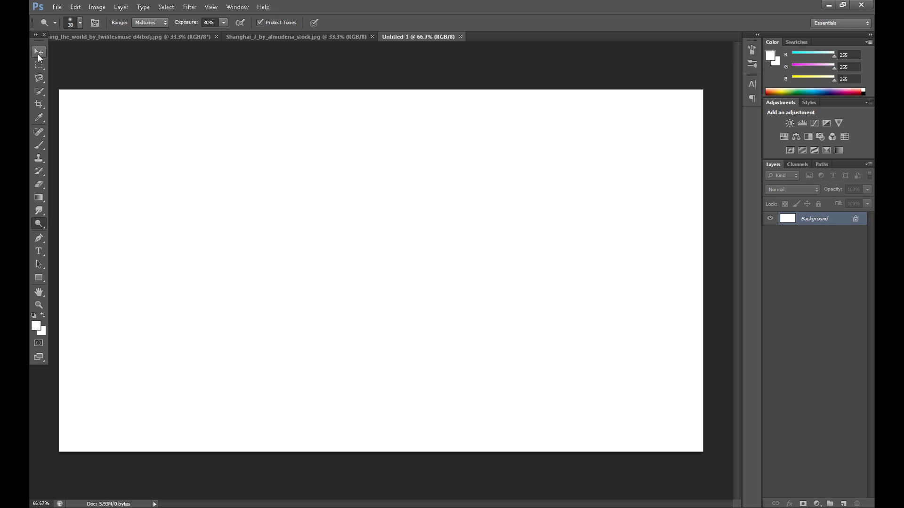
click(37, 52)
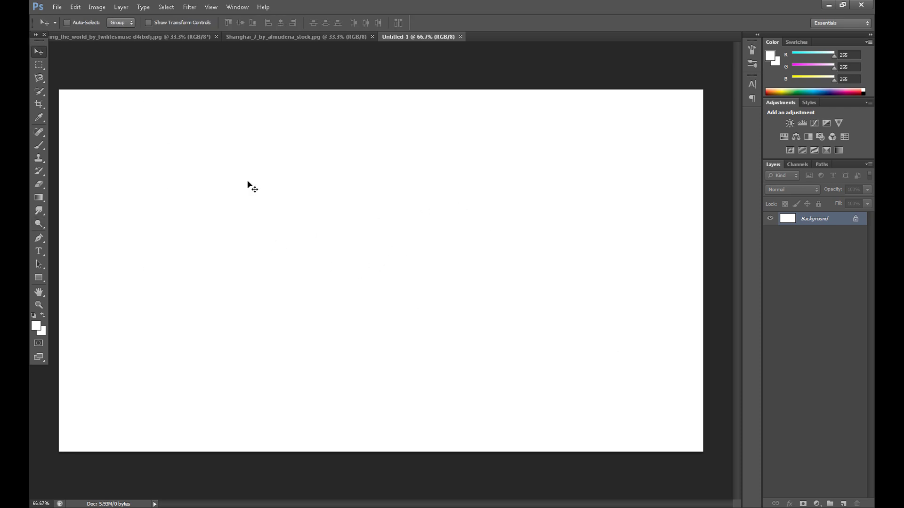
click(131, 36)
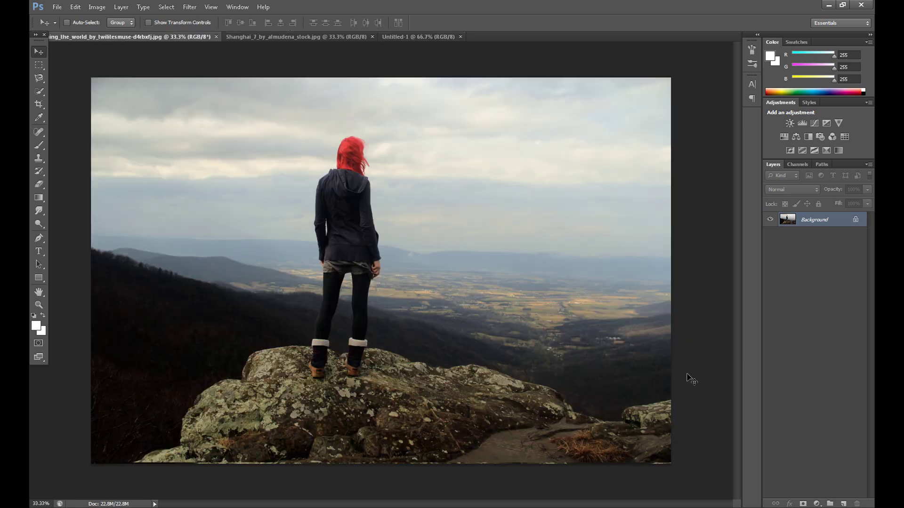
click(266, 36)
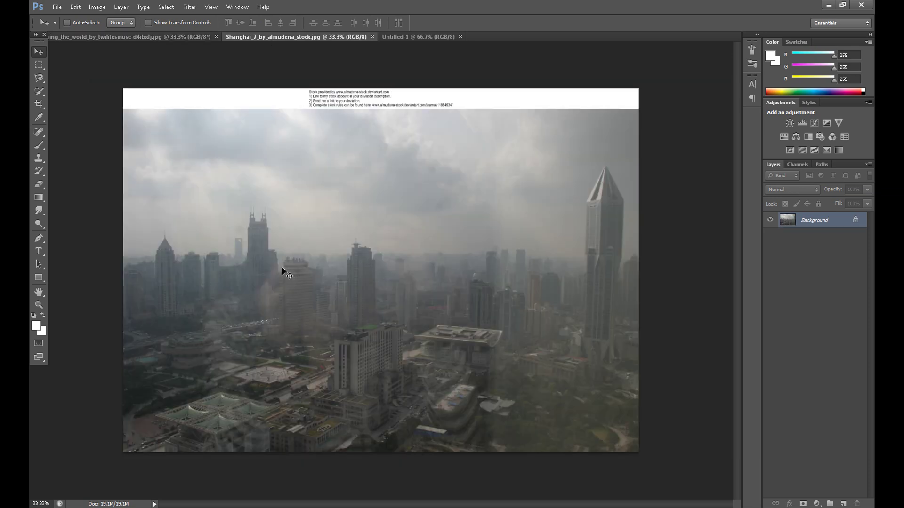
Step: In the photo of the woman on the rock, start a Pen tool path at the rock's lower-left end and trace upward along its edge
click(166, 37)
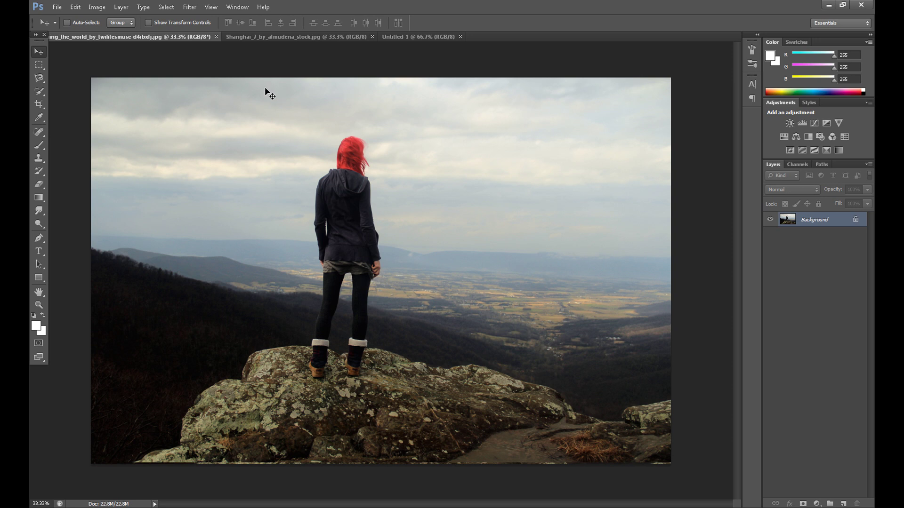
click(39, 238)
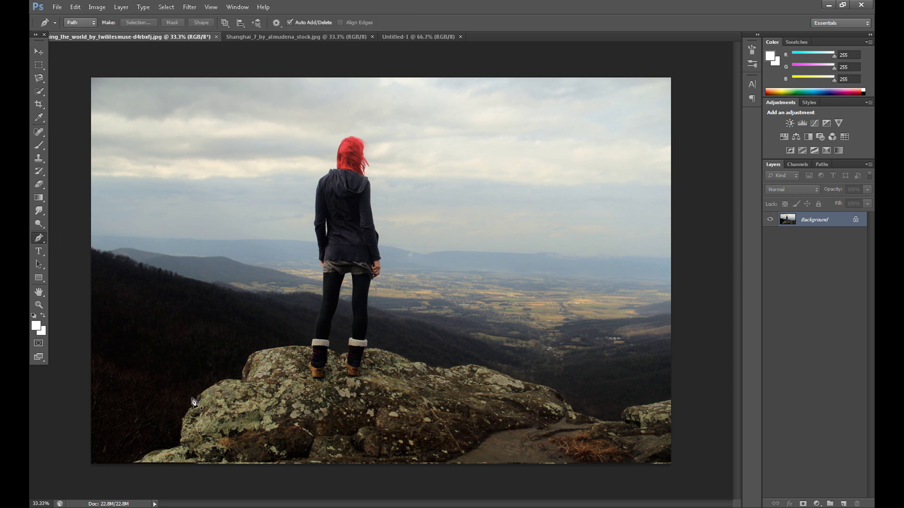
key(ctrl+plus)
key(ctrl+plus)
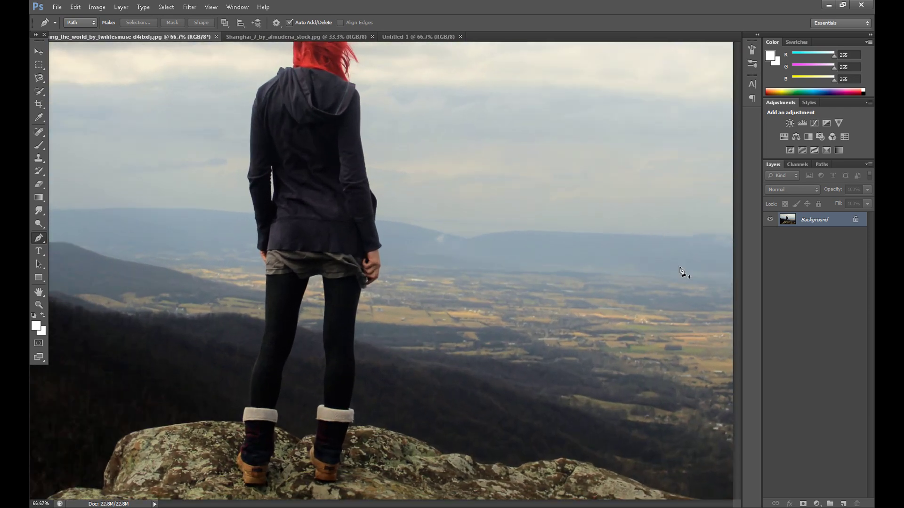
scroll(737, 346, down, 3)
scroll(737, 346, down, 2)
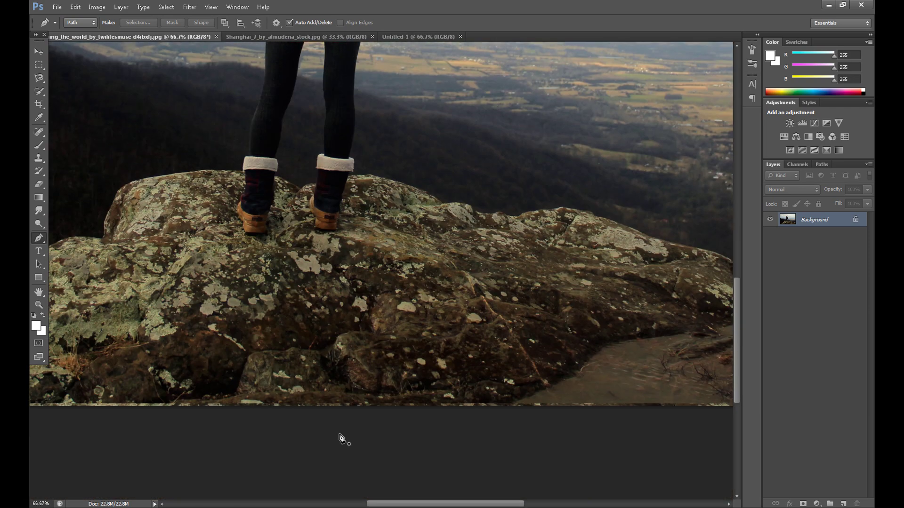
drag(423, 503, 318, 503)
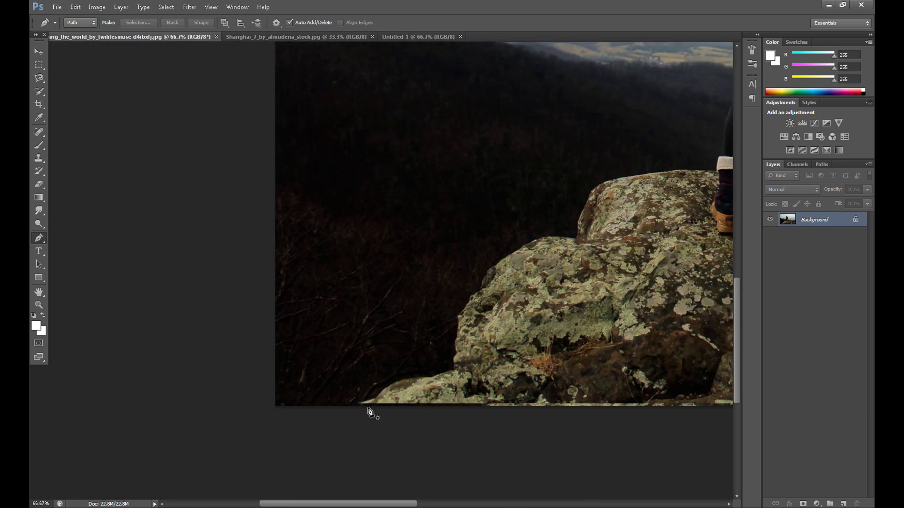
right_click(42, 239)
click(70, 237)
drag(358, 404, 397, 384)
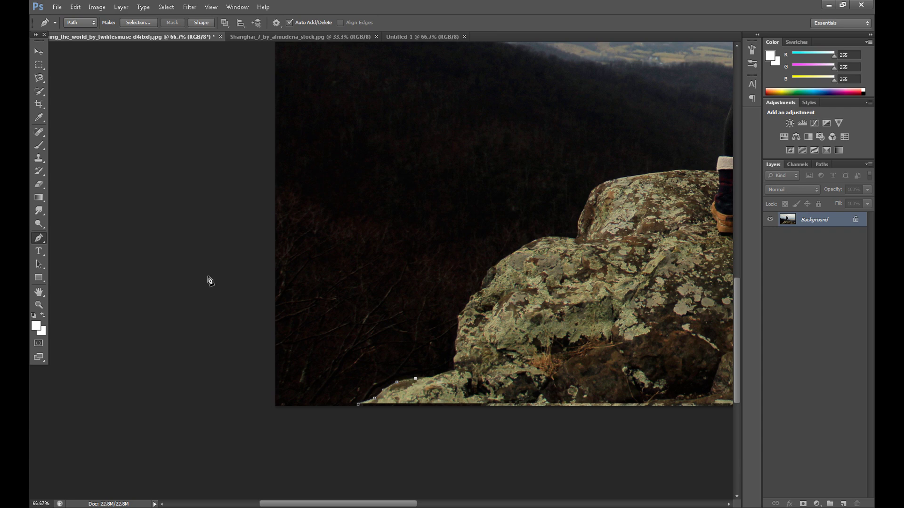
click(76, 6)
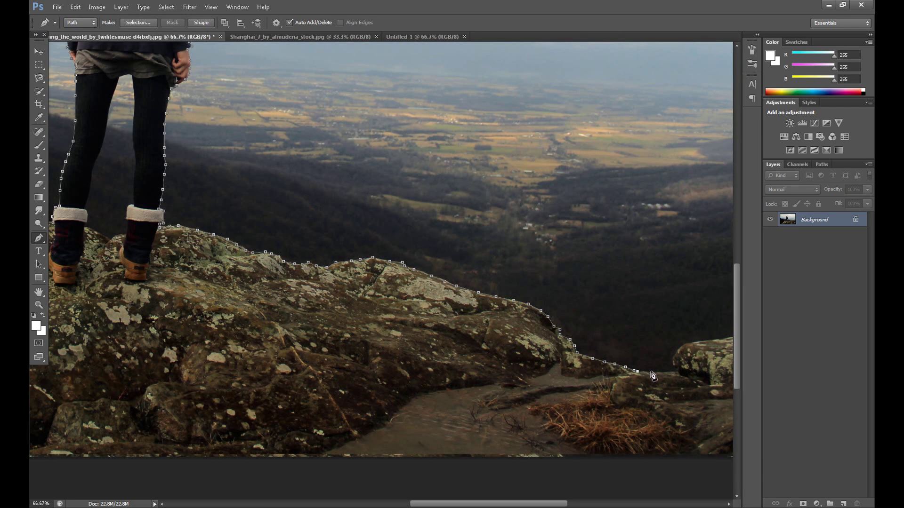
Step: Continue the path along the small rocks to the photo's right edge and close it at the starting point
click(650, 371)
click(665, 372)
click(676, 371)
click(673, 360)
click(679, 349)
drag(687, 348, 436, 348)
click(454, 340)
click(481, 337)
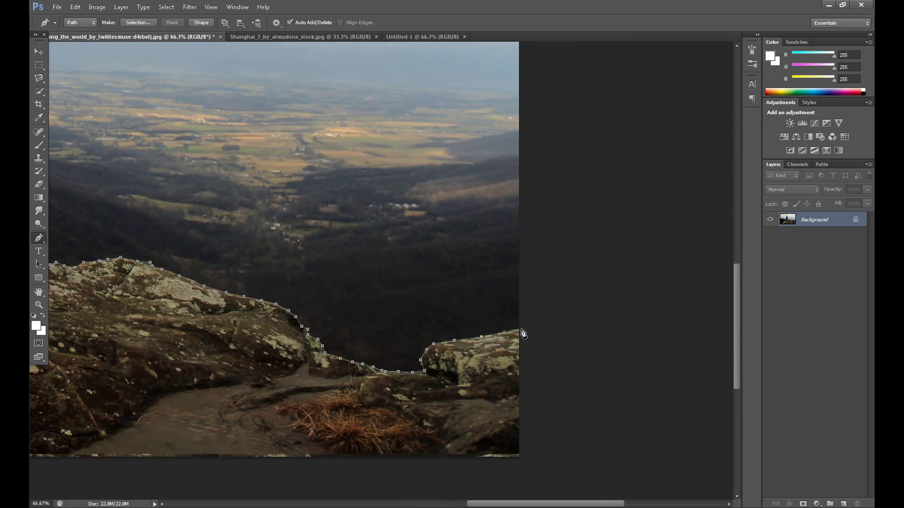
drag(503, 504, 338, 476)
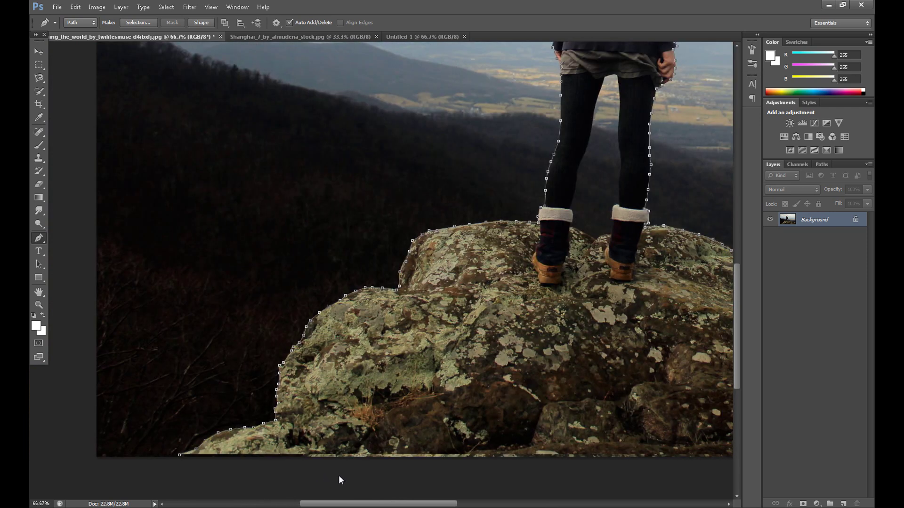
click(184, 456)
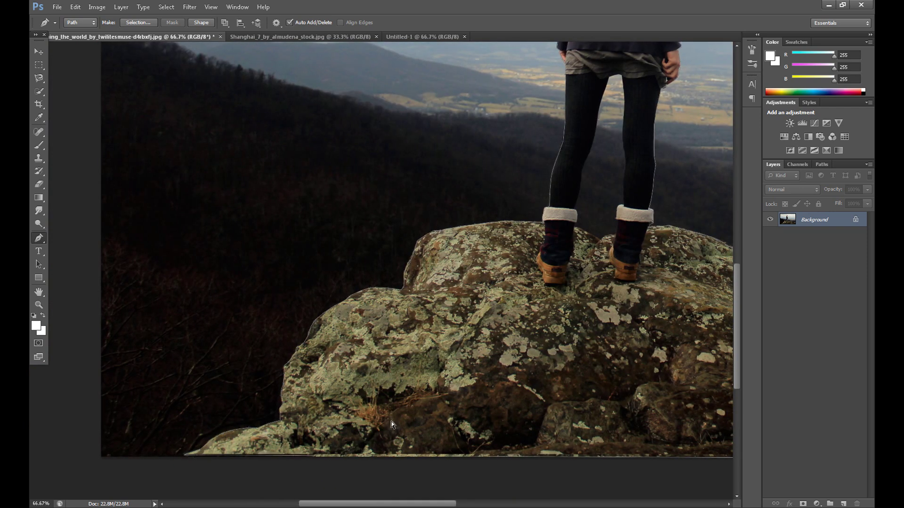
Step: Convert the closed path around the woman and rocks into a new anti-aliased selection
key(ctrl+minus)
key(ctrl+minus)
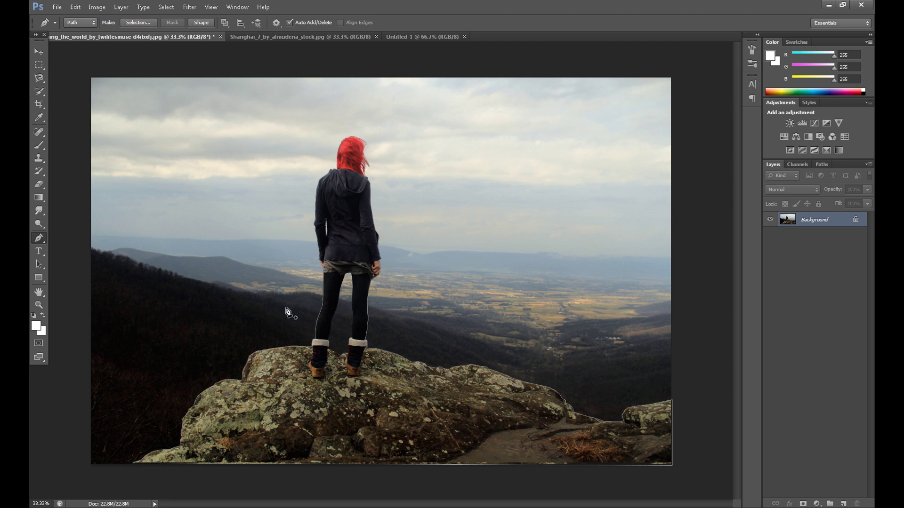
right_click(345, 375)
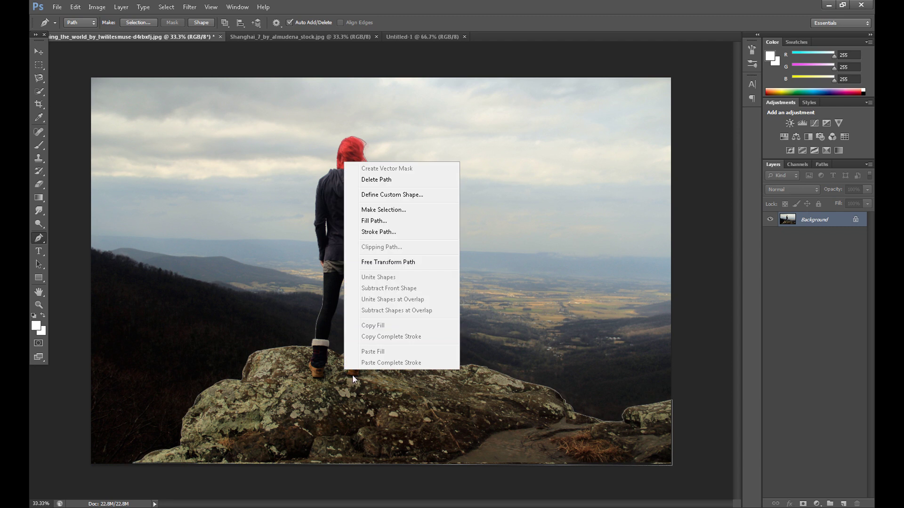
click(395, 209)
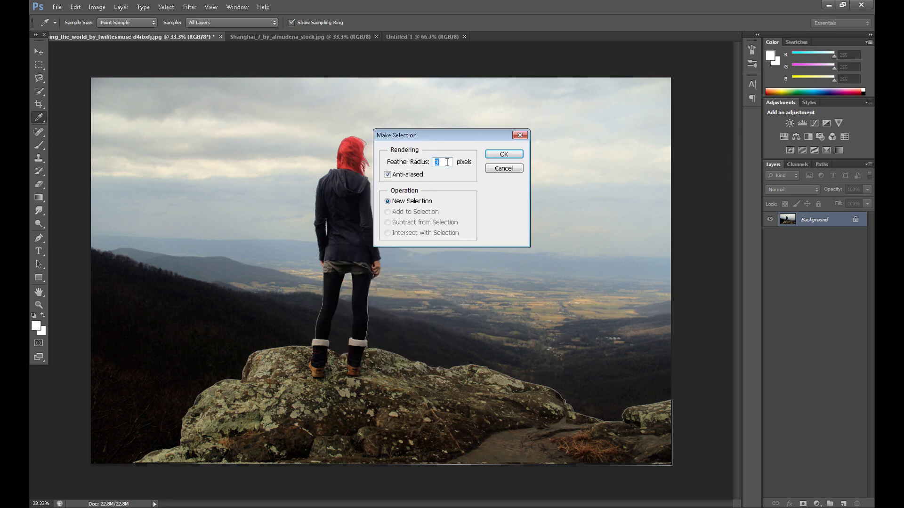
click(509, 157)
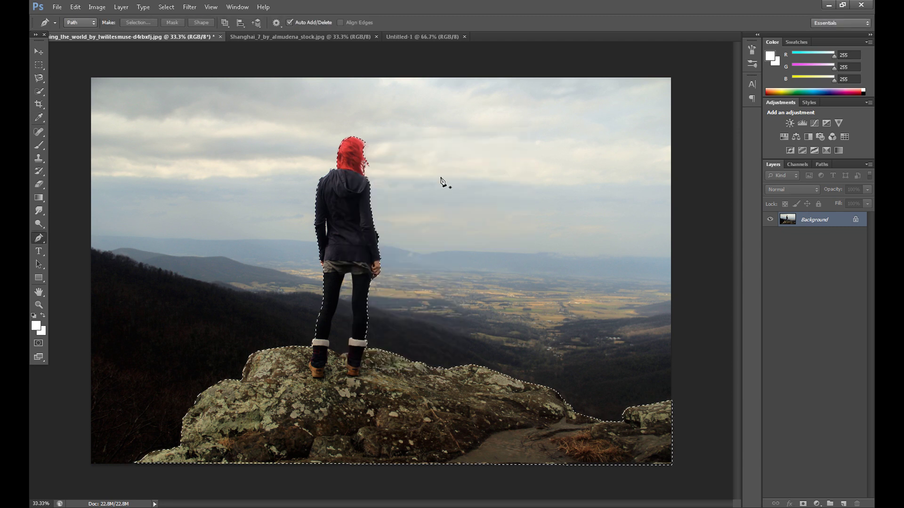
Step: Copy the selected woman and rocks onto a new layer and hide the Background layer
key(m)
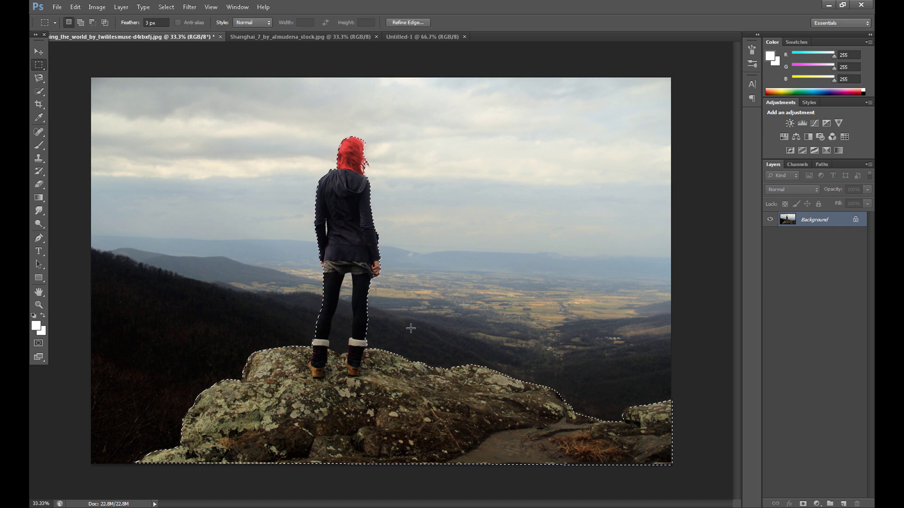
right_click(410, 328)
key(ctrl+j)
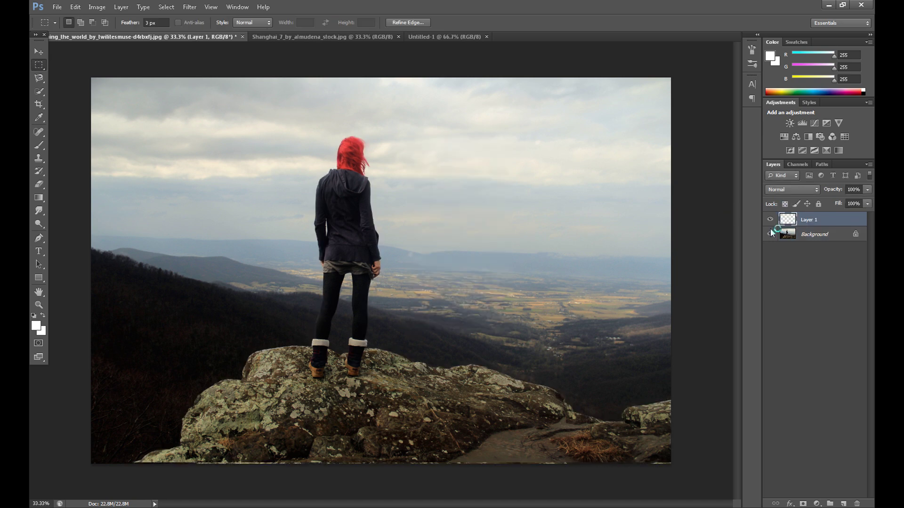
click(770, 234)
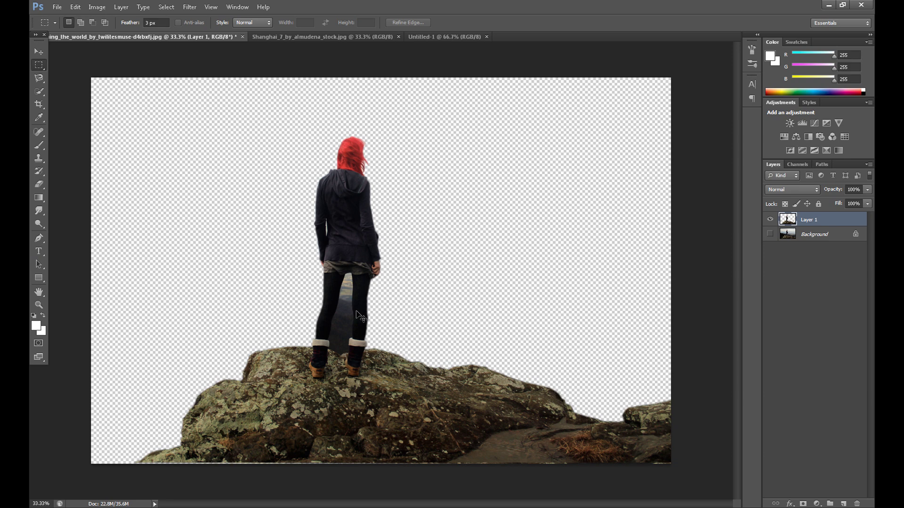
Step: Quick-select the leftover scenery between the woman's legs, cut it to its own layer and hide that layer
key(ctrl+plus)
key(w)
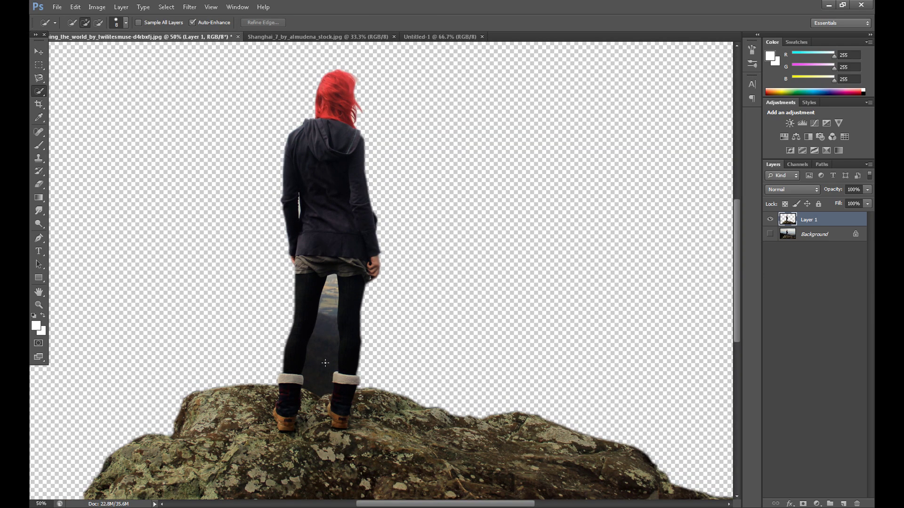
mouse_move(325, 363)
mouse_down()
mouse_move(327, 301)
mouse_move(343, 363)
mouse_up()
right_click(333, 360)
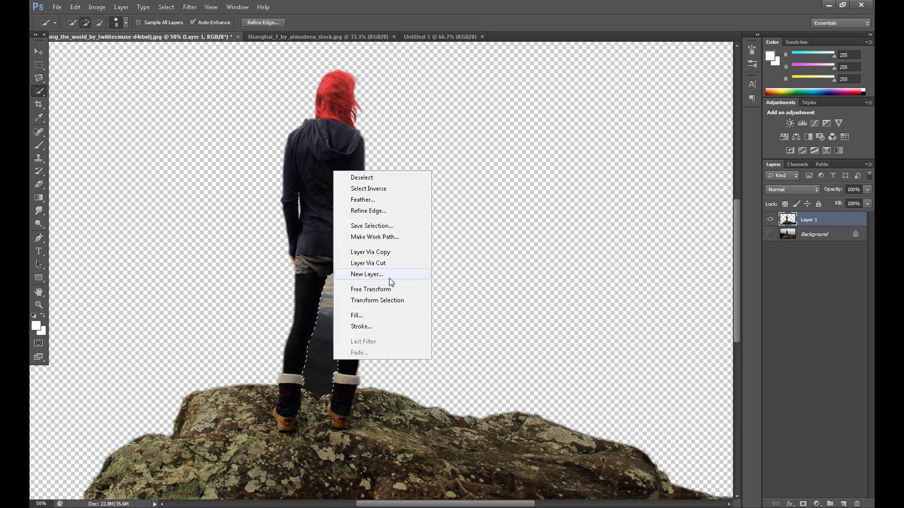
click(372, 262)
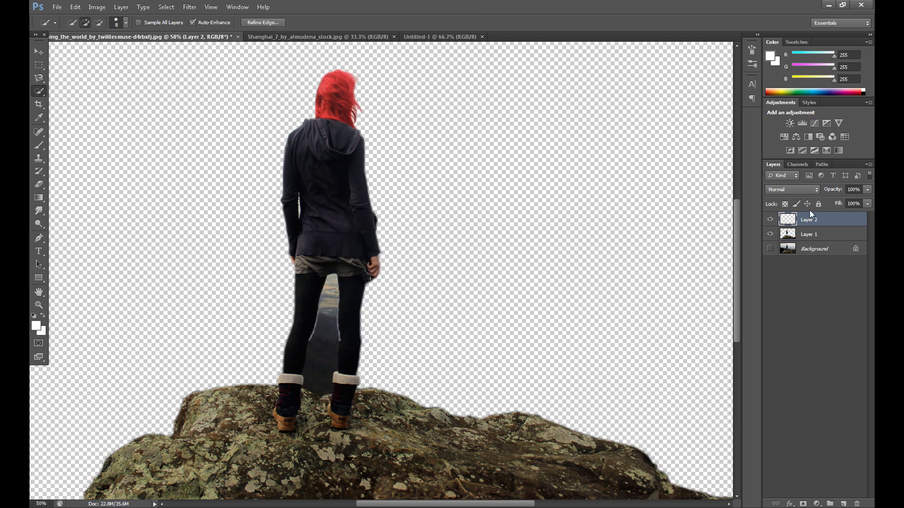
click(769, 219)
key(ctrl+minus)
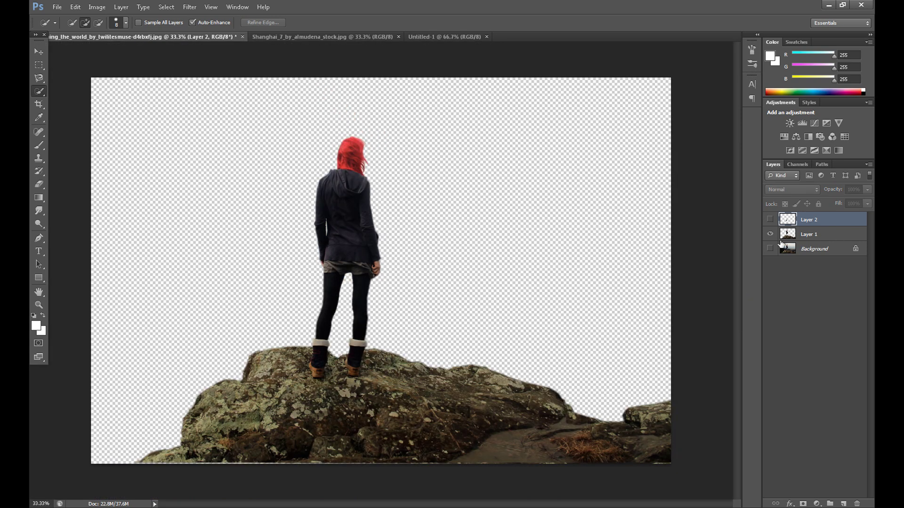
Step: Resize the woman image to 1800 pixels wide with constrained proportions
click(796, 236)
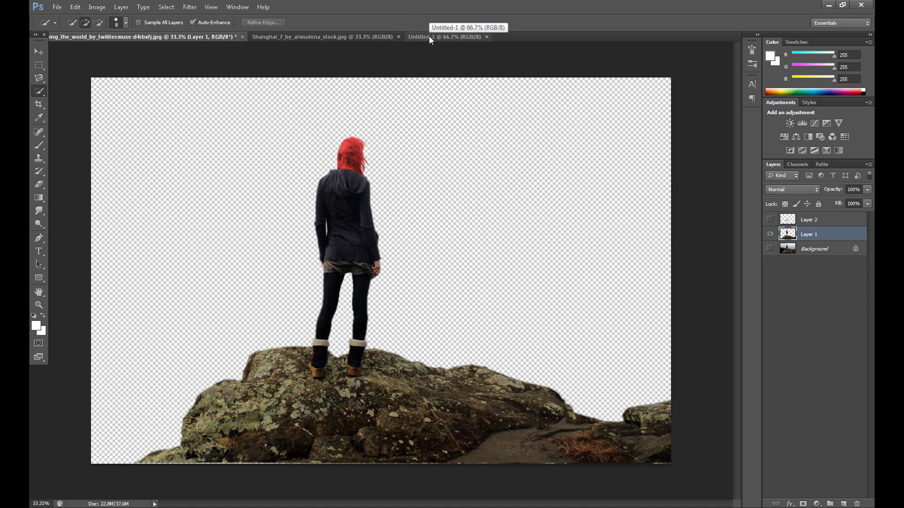
click(97, 6)
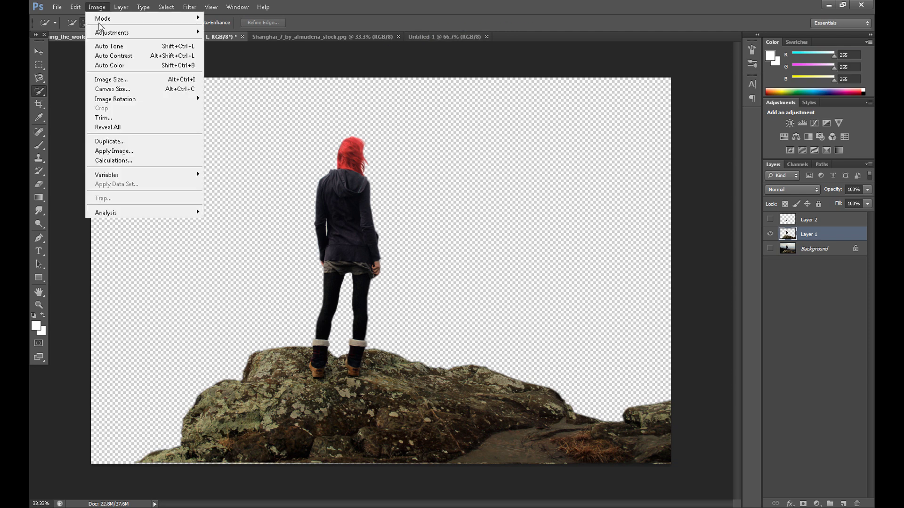
click(120, 80)
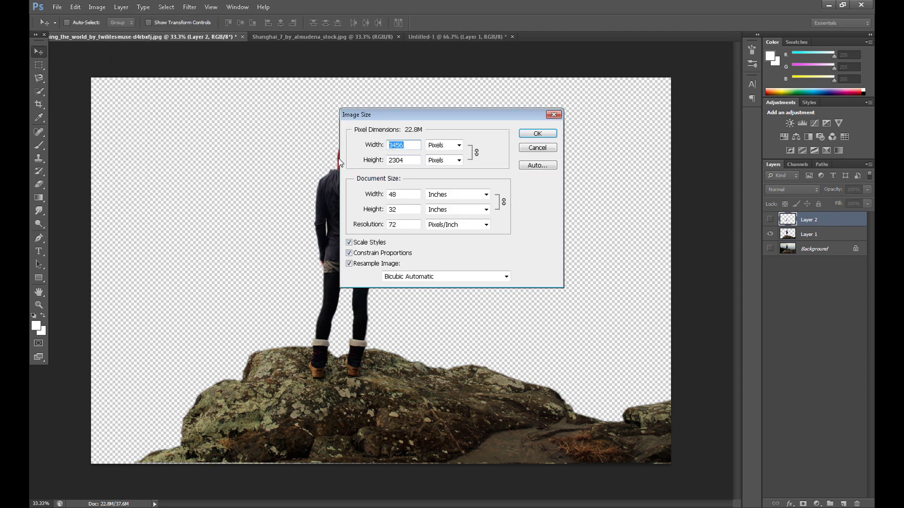
text(1800)
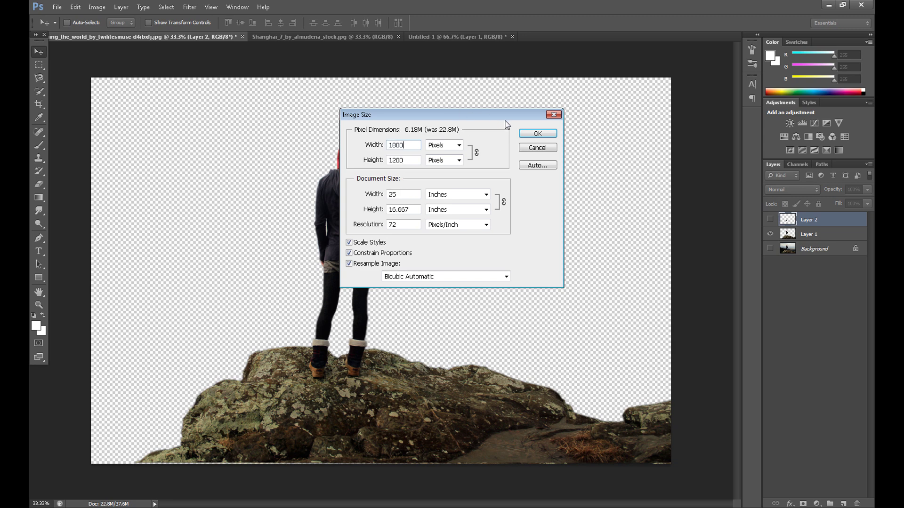
click(537, 134)
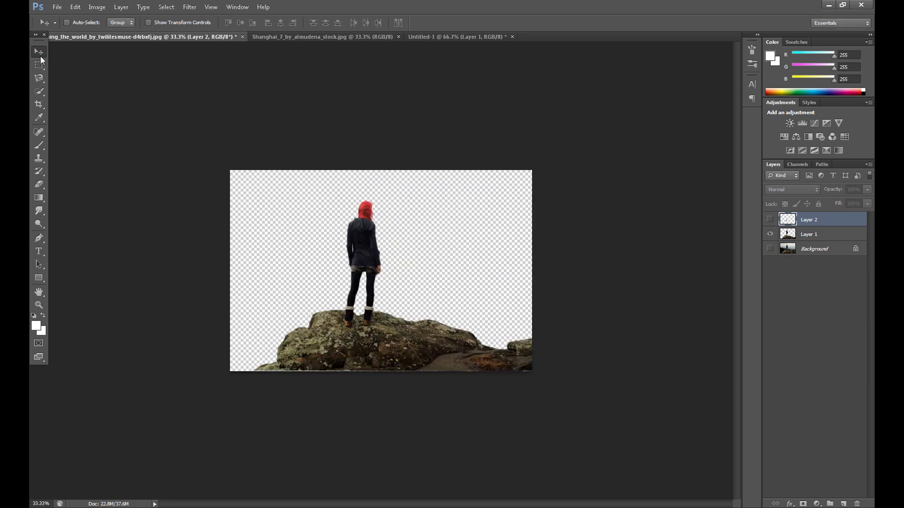
Step: Move the cut-out woman and rocks layer into the Untitled-1 document, with the rocks along the canvas's lower edge
click(788, 235)
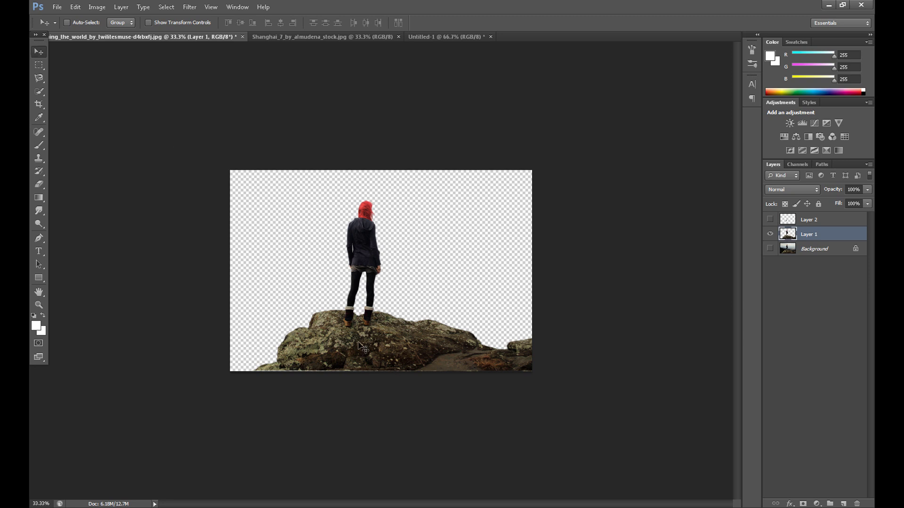
drag(364, 348, 383, 199)
drag(401, 242, 384, 380)
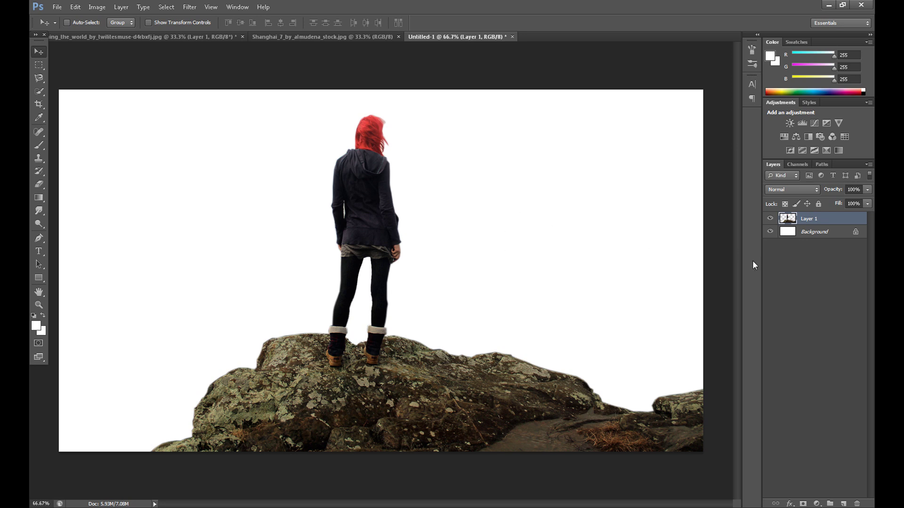
Step: Crop the Shanghai skyline photo to remove the white credit strip along its upper edge
click(292, 35)
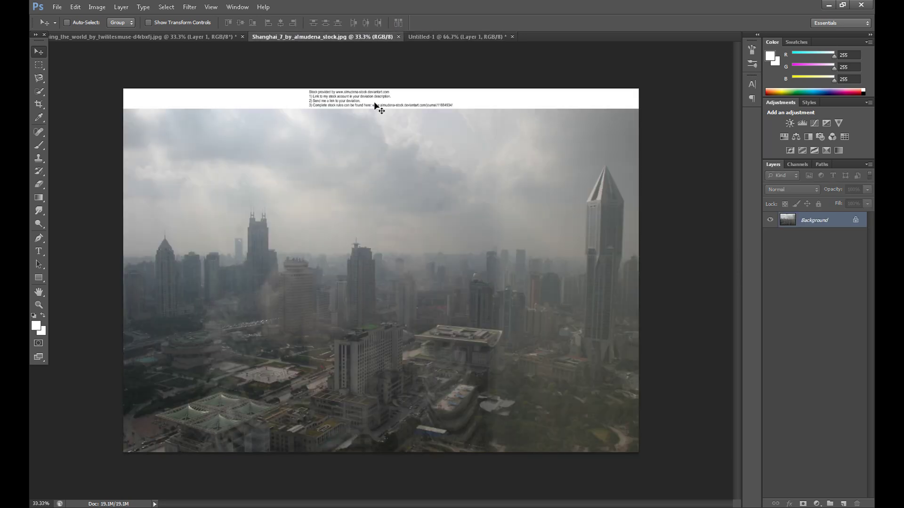
click(39, 104)
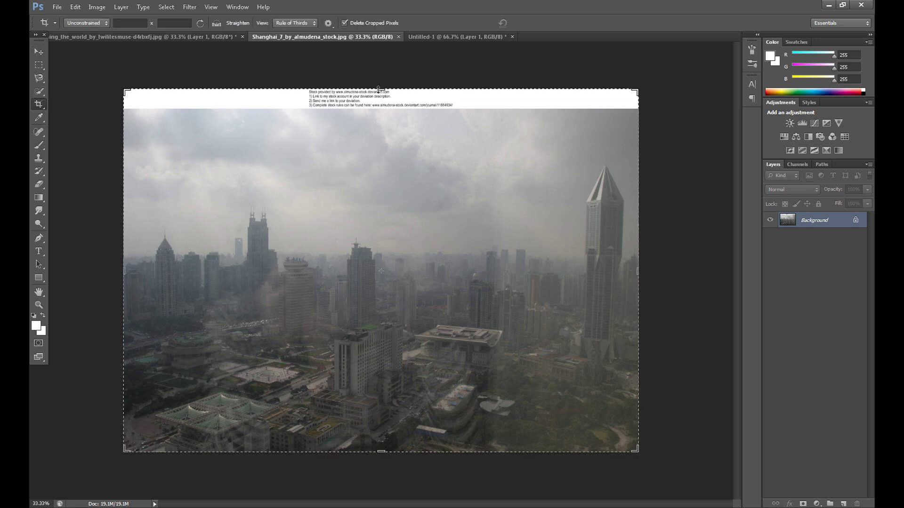
drag(381, 93, 384, 99)
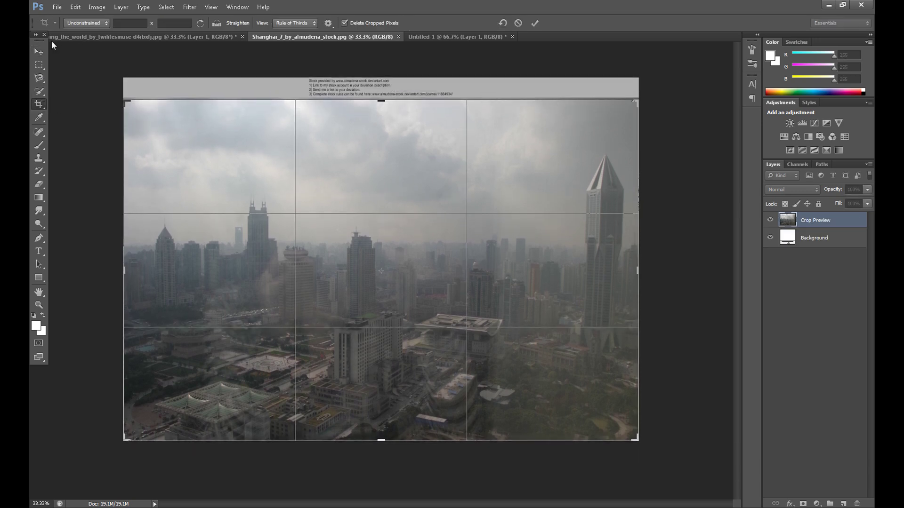
click(39, 104)
click(421, 189)
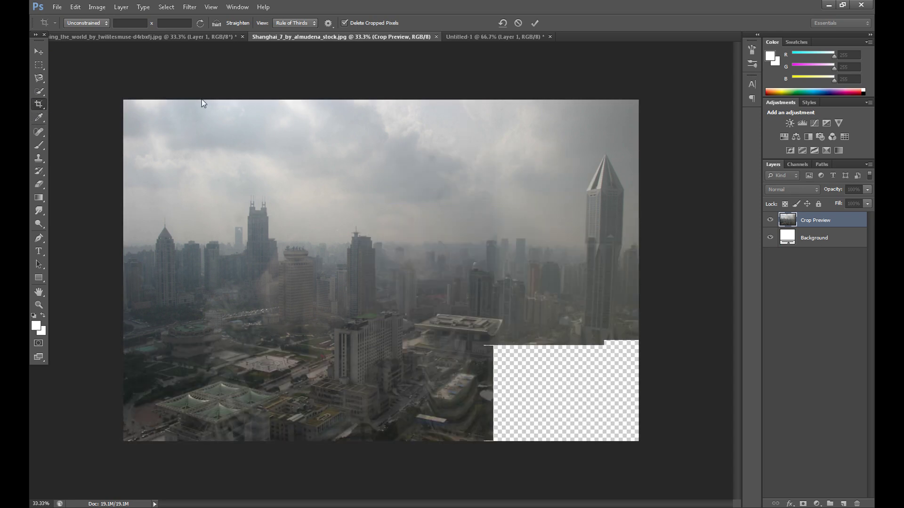
Step: Resize the cropped Shanghai photo to 1920 pixels wide with constrained proportions
click(97, 7)
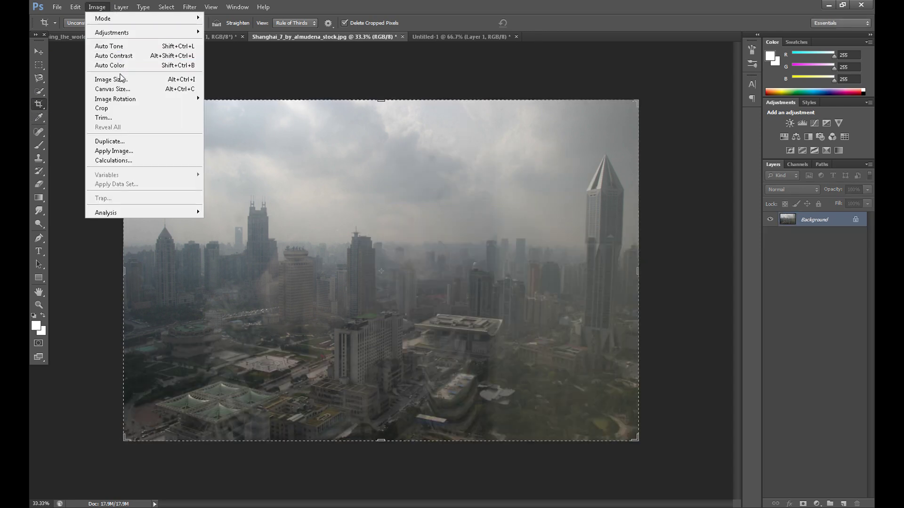
click(113, 79)
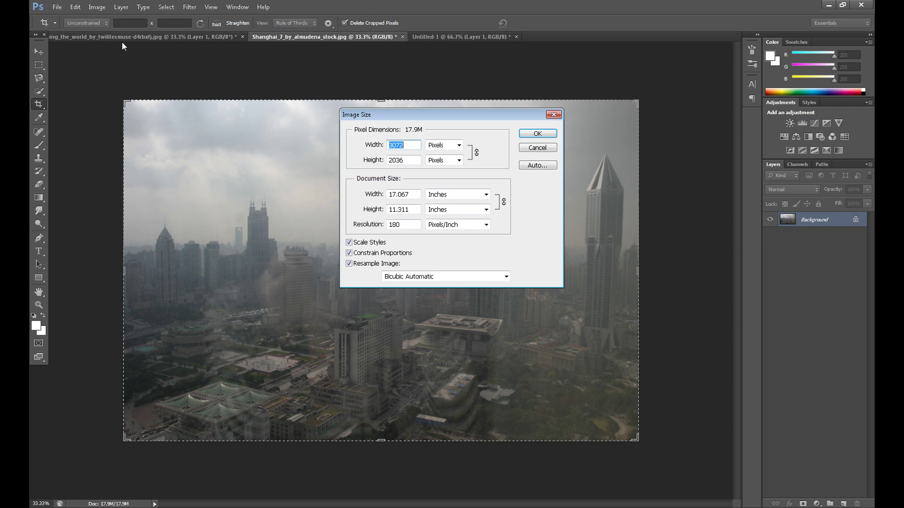
text(19200)
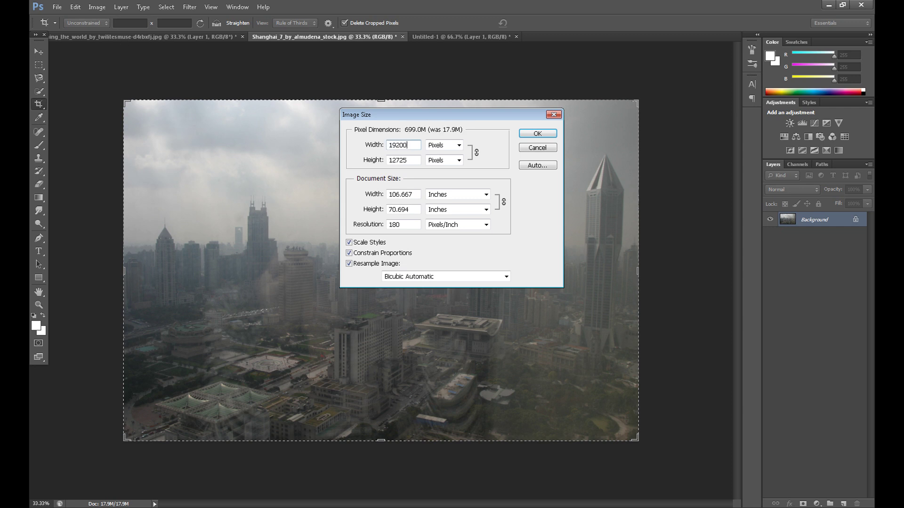
key(BackSpace)
click(540, 136)
Step: Bring the Shanghai photo into the Untitled-1 document beneath the woman's layer and position it to cover the whole canvas
click(39, 51)
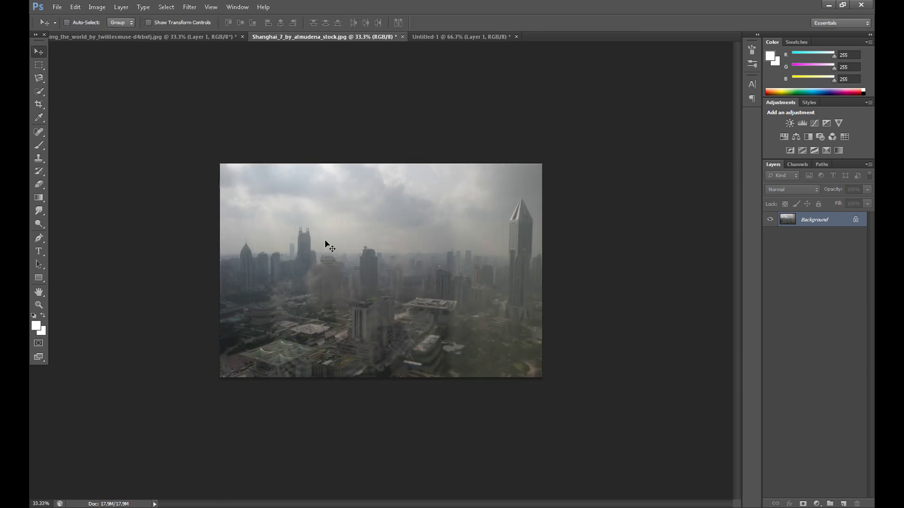
drag(449, 39, 488, 204)
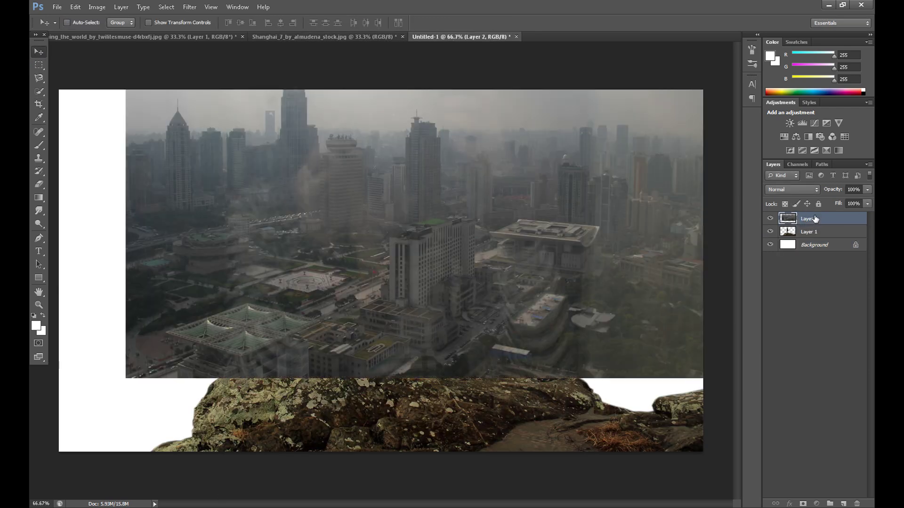
shift+click(814, 231)
drag(808, 218, 809, 238)
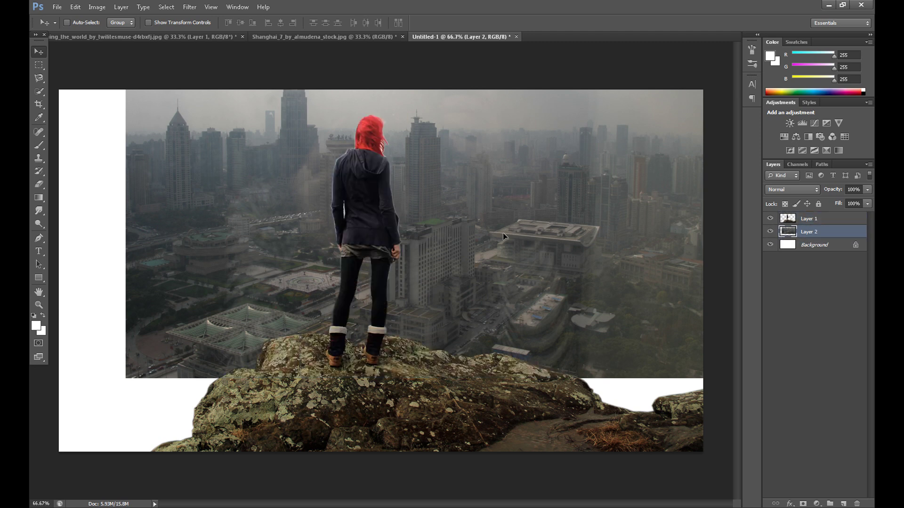
drag(508, 197, 444, 287)
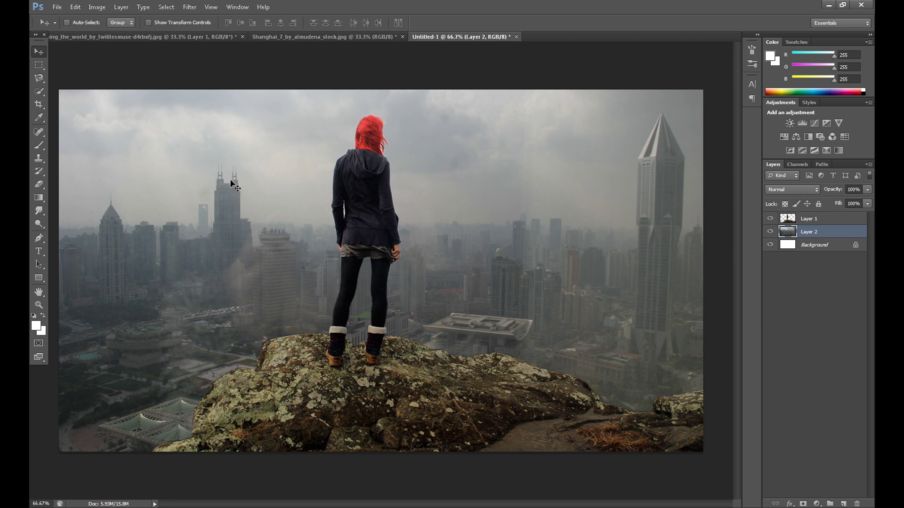
Step: Add a Hue/Saturation adjustment layer above Layer 1 and lower the saturation until only a faint tint of colour remains
click(830, 226)
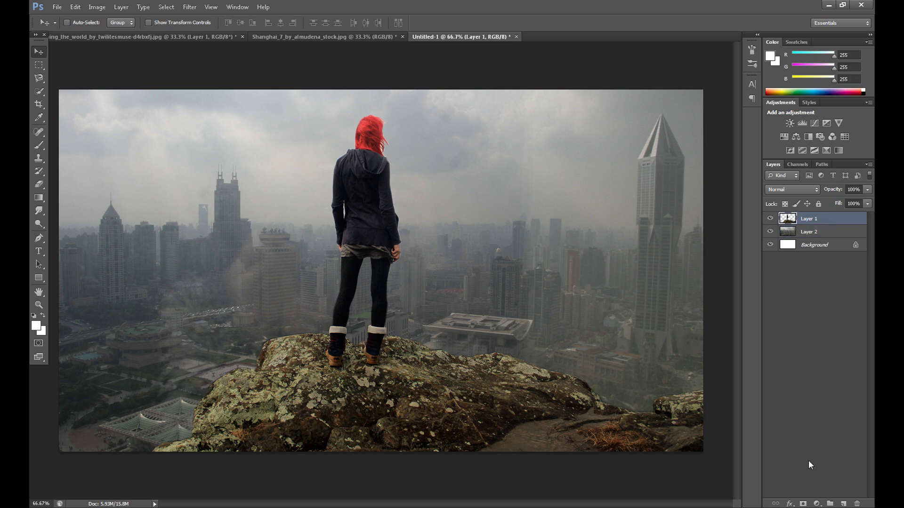
click(817, 503)
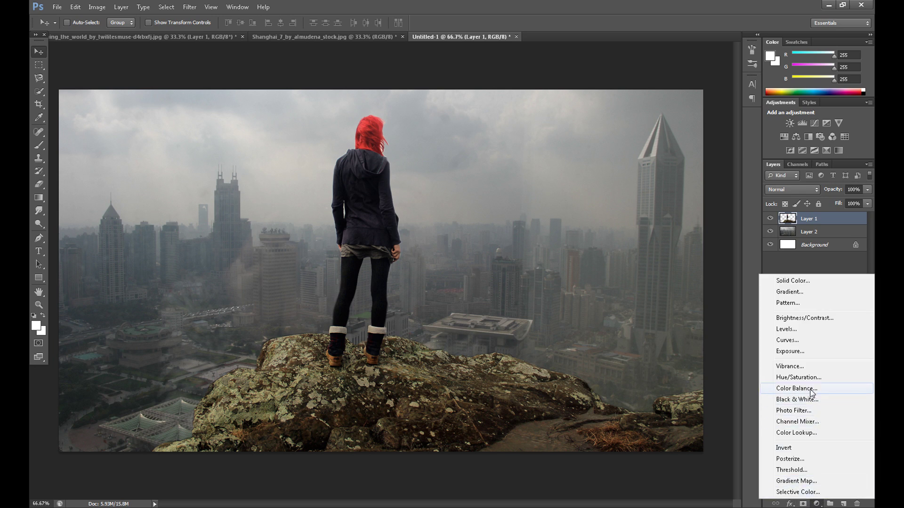
click(800, 377)
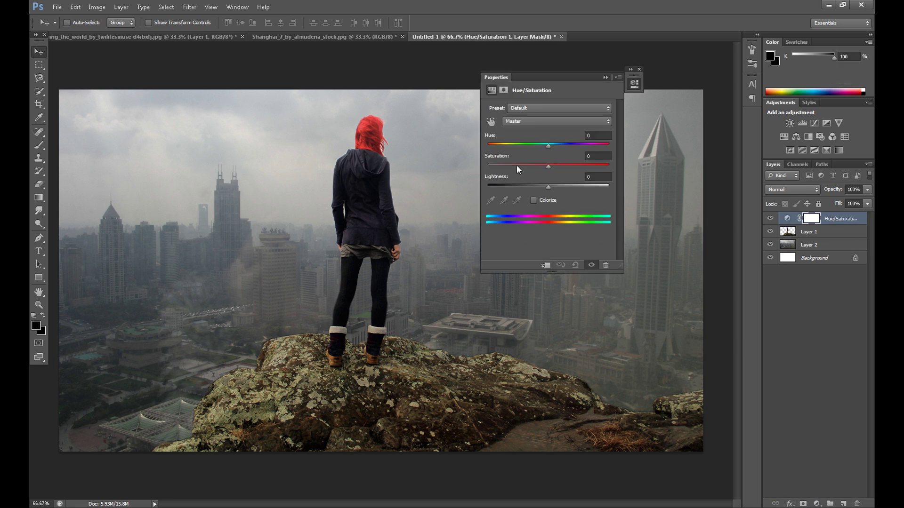
drag(516, 165, 507, 165)
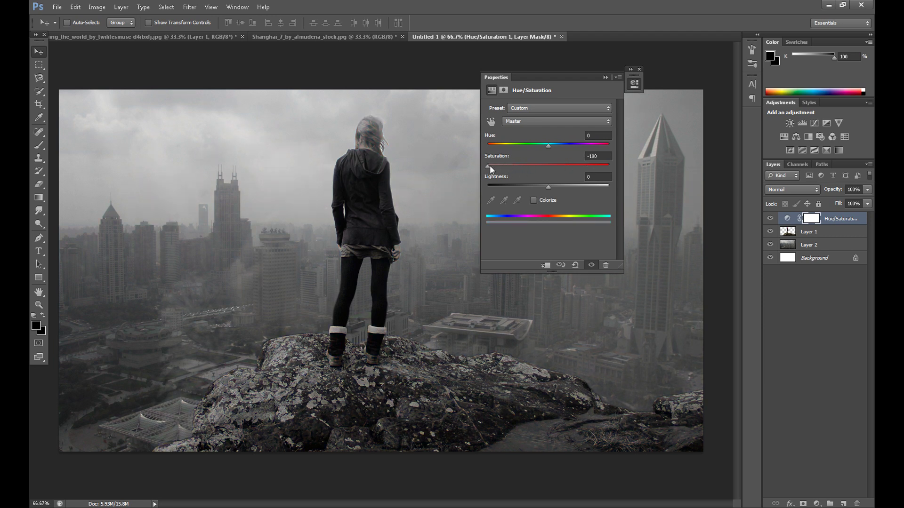
drag(490, 167, 490, 168)
drag(496, 167, 499, 166)
click(640, 69)
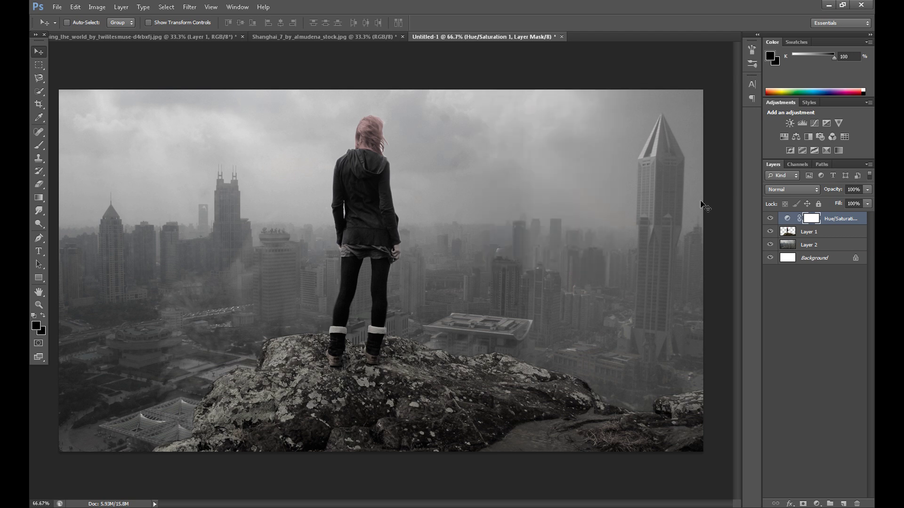
Step: Duplicate Layer 1 and Layer 2 together and merge the two copies into a single layer
click(812, 234)
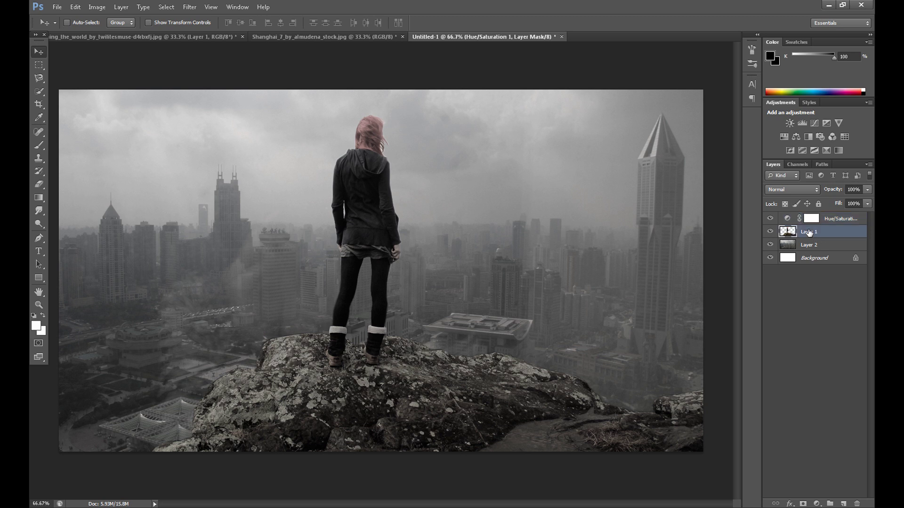
click(809, 244)
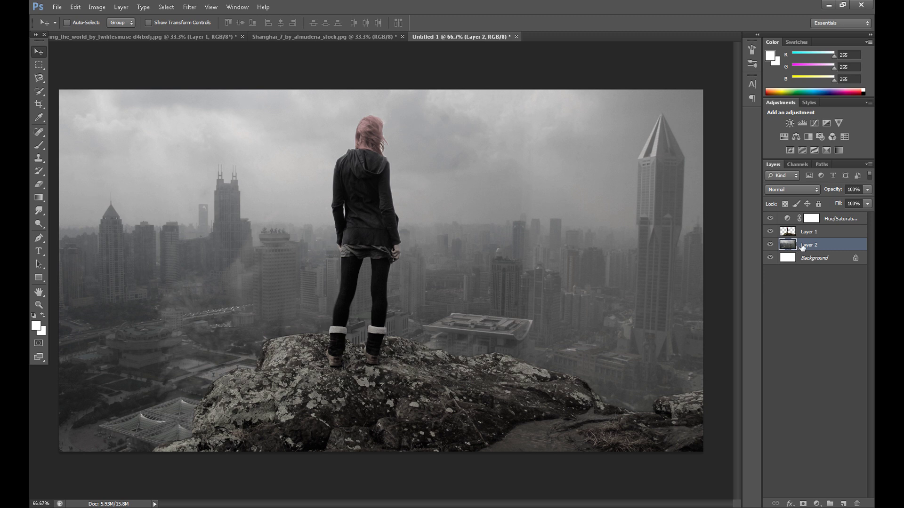
shift+click(806, 234)
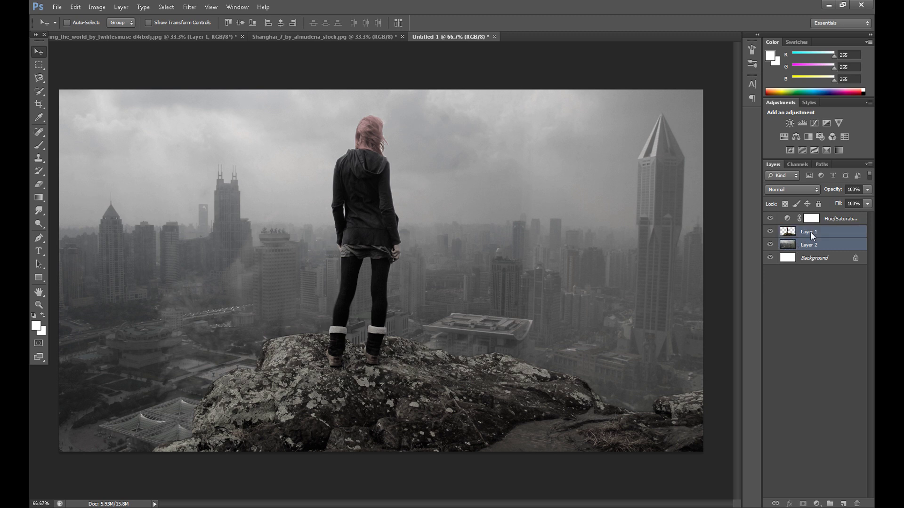
right_click(810, 232)
click(735, 193)
click(555, 164)
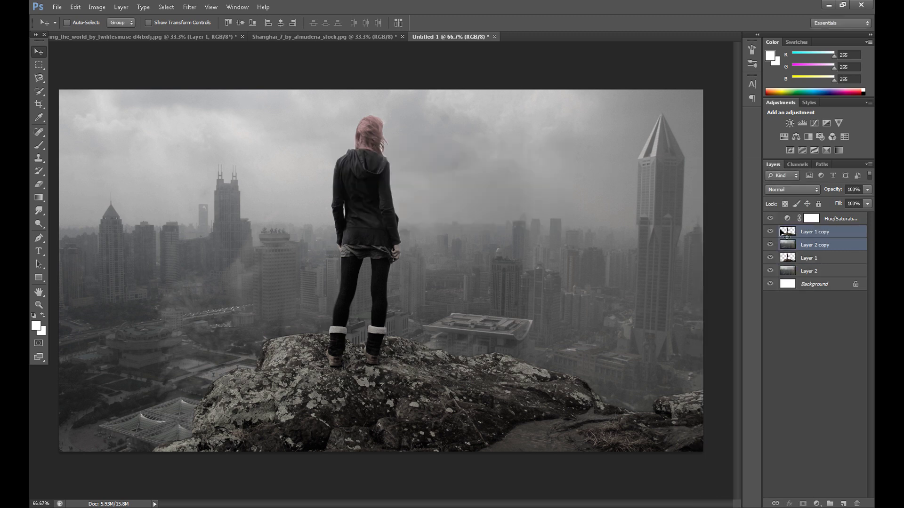
right_click(819, 235)
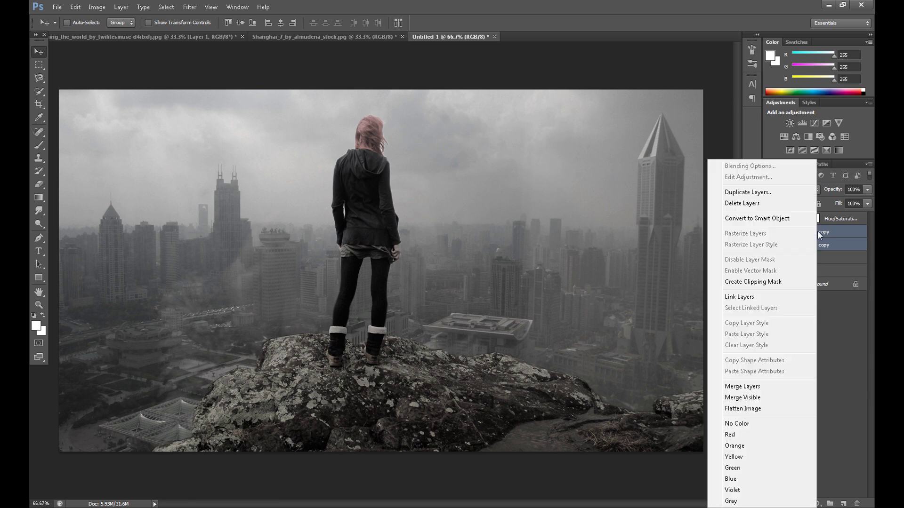
click(763, 387)
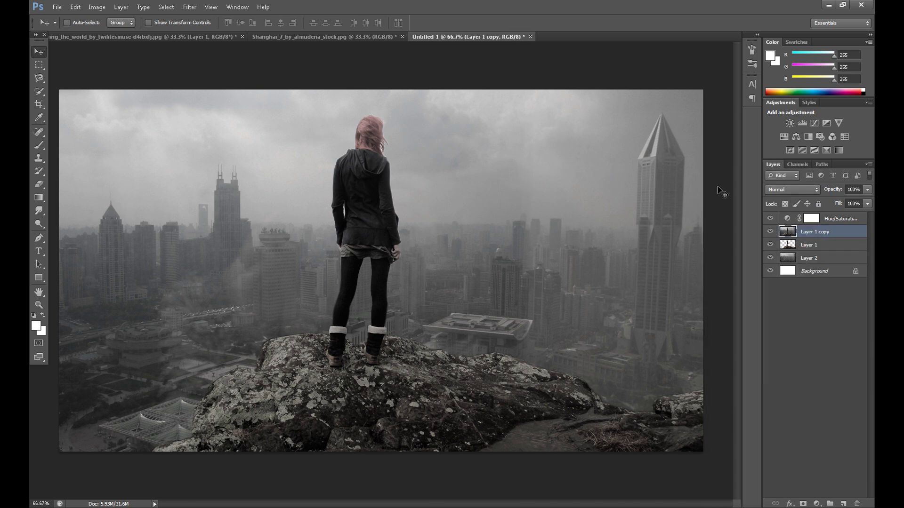
Step: Apply Lighting Effects to the merged copy using a large white spot light with intensity 18, hotspot 42, exposure 10 and ambience 39
key(ctrl+minus)
key(ctrl+minus)
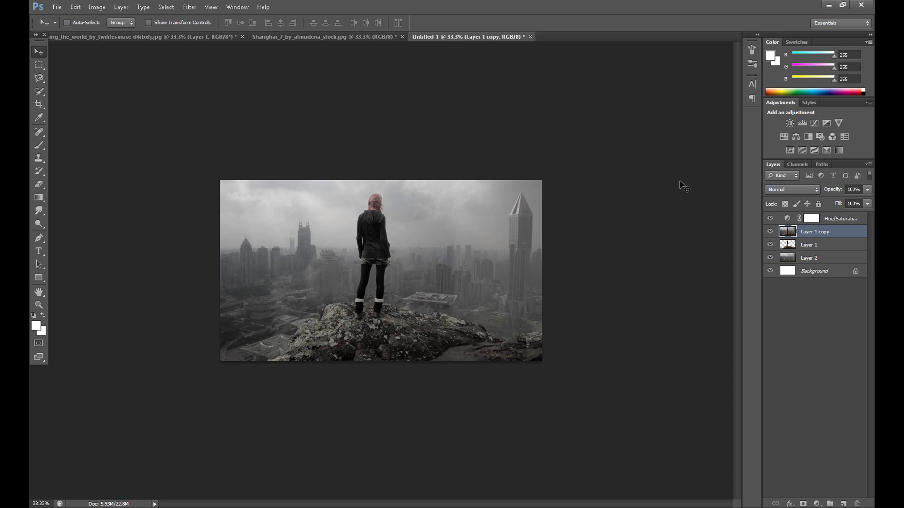
click(186, 9)
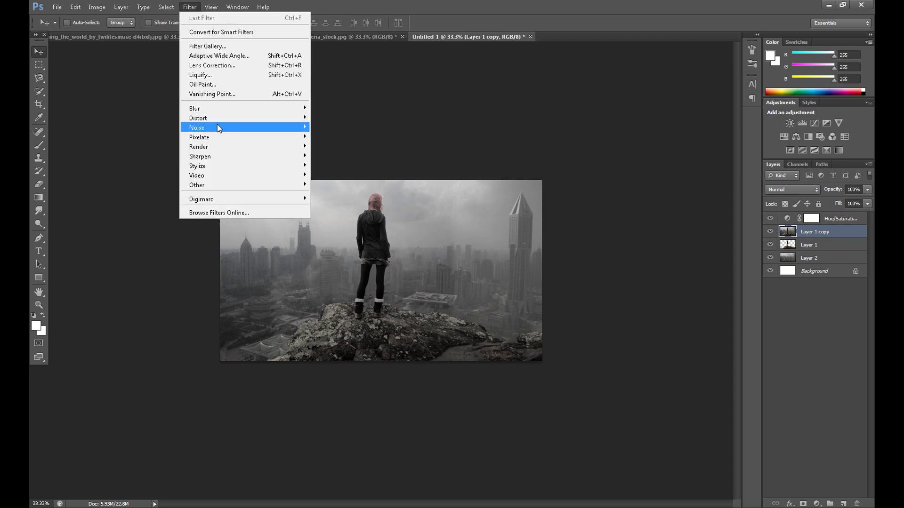
mouse_move(219, 136)
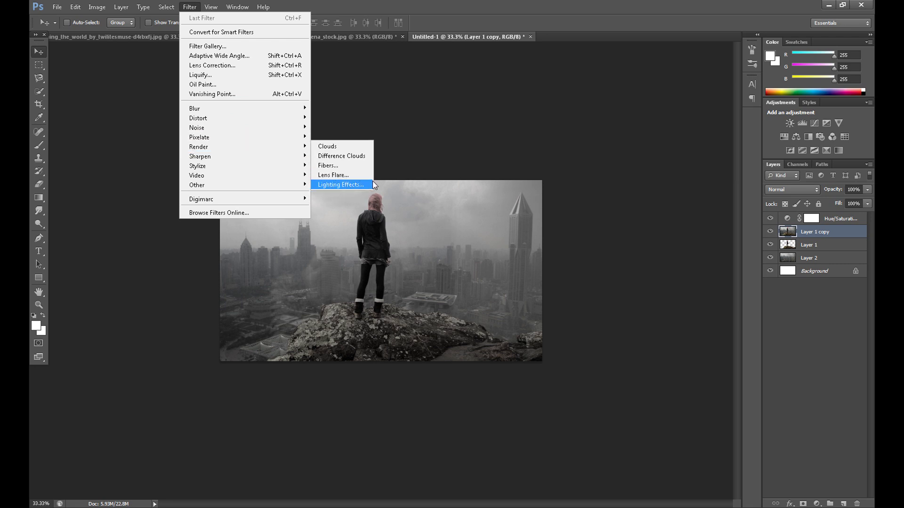
click(367, 184)
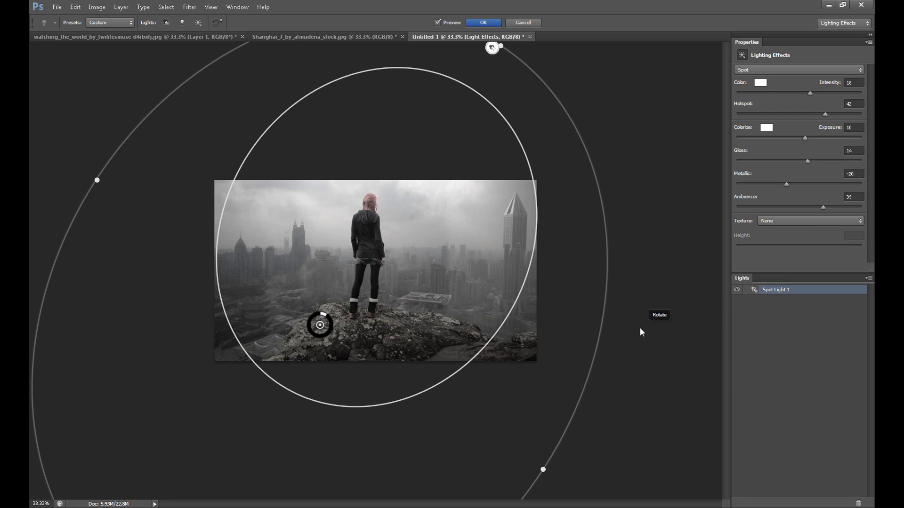
click(482, 23)
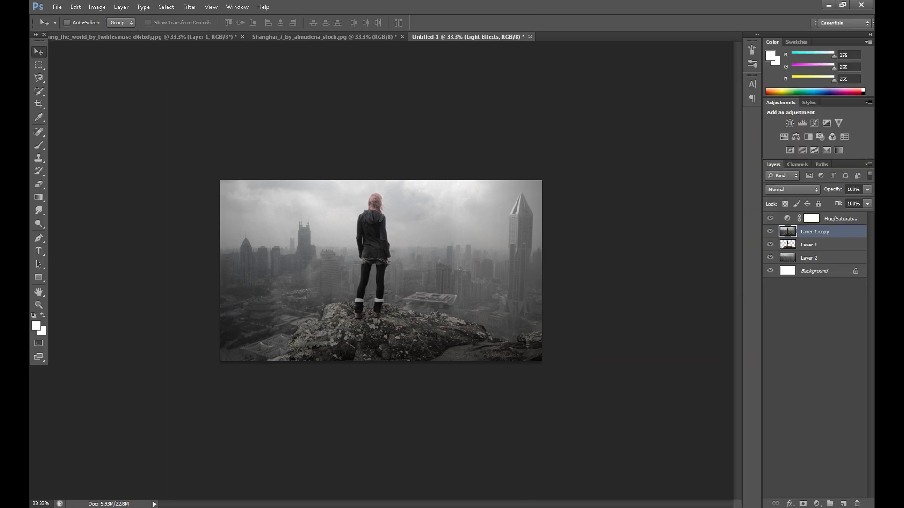
key(ctrl+plus)
key(ctrl+plus)
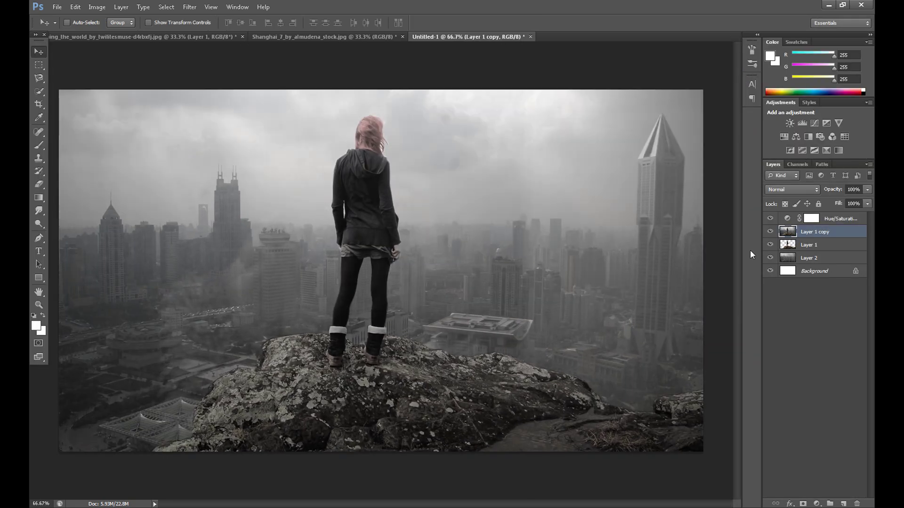
click(770, 232)
click(770, 232)
Step: Create an empty layer above the merged copy and choose the 1553 px light-ray brush for painting in white
key(ctrl+shift+alt+n)
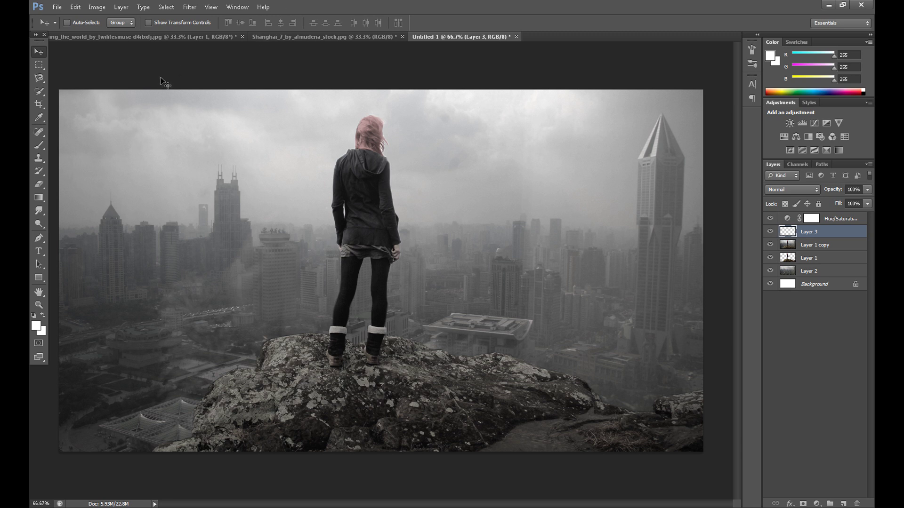
click(39, 145)
click(79, 22)
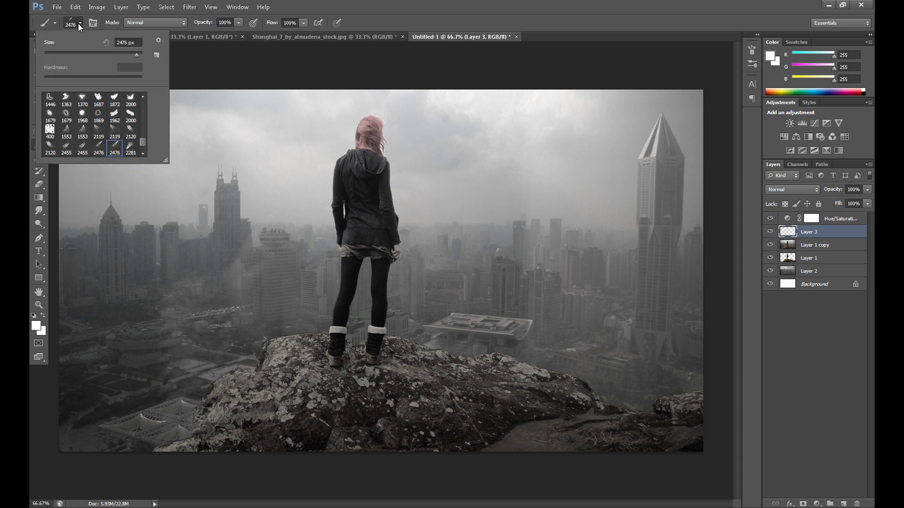
scroll(144, 138, down, 2)
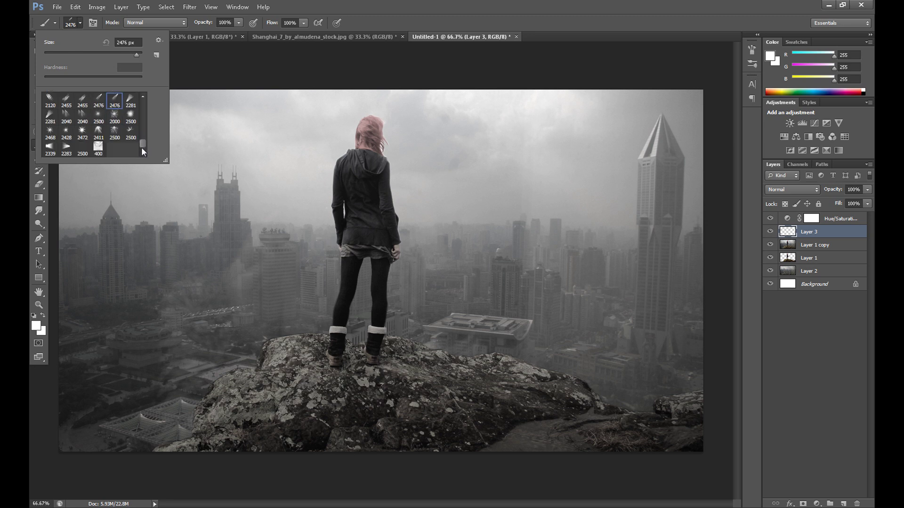
click(144, 97)
click(143, 96)
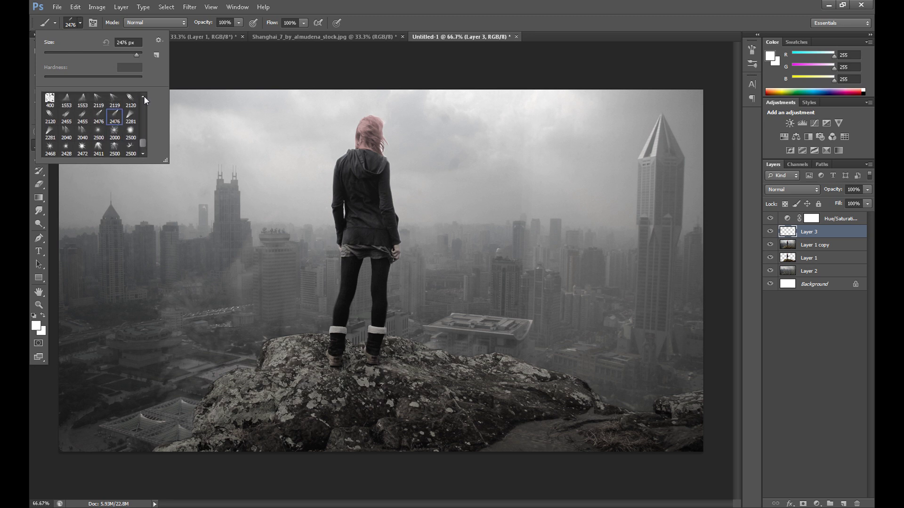
click(143, 96)
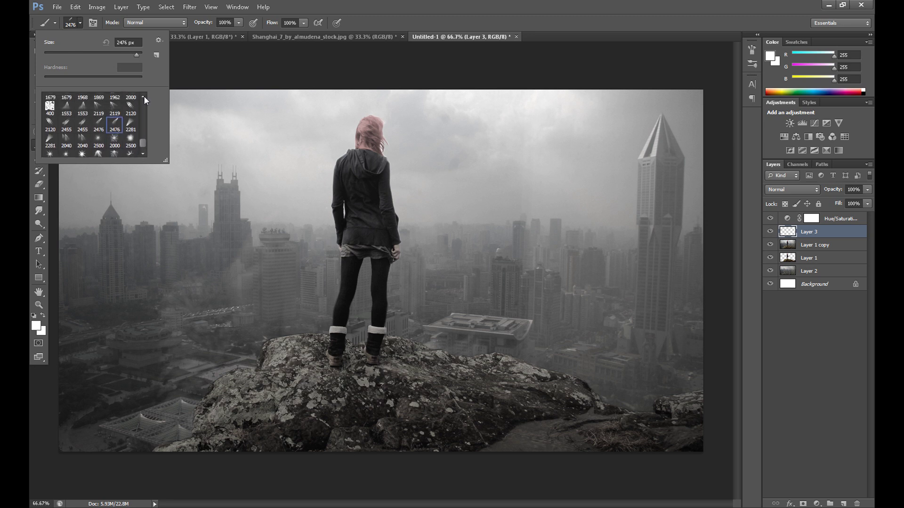
click(83, 109)
click(66, 107)
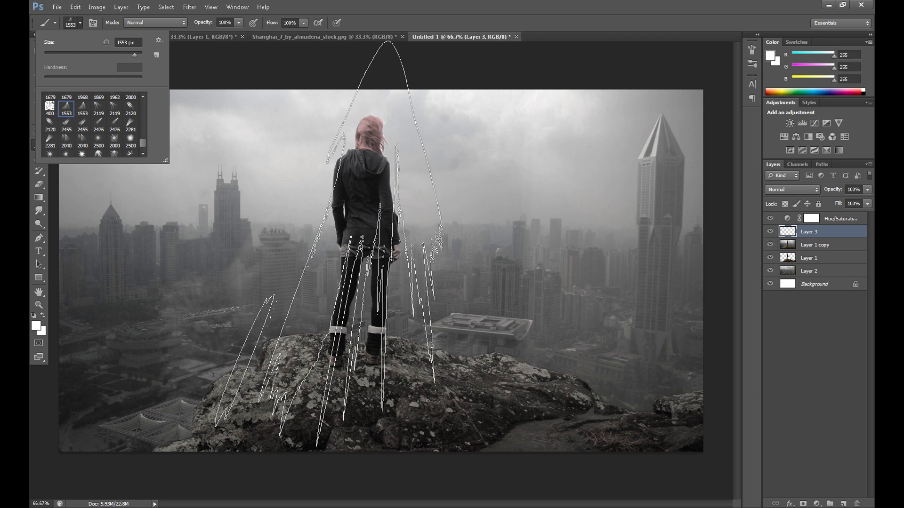
key(Return)
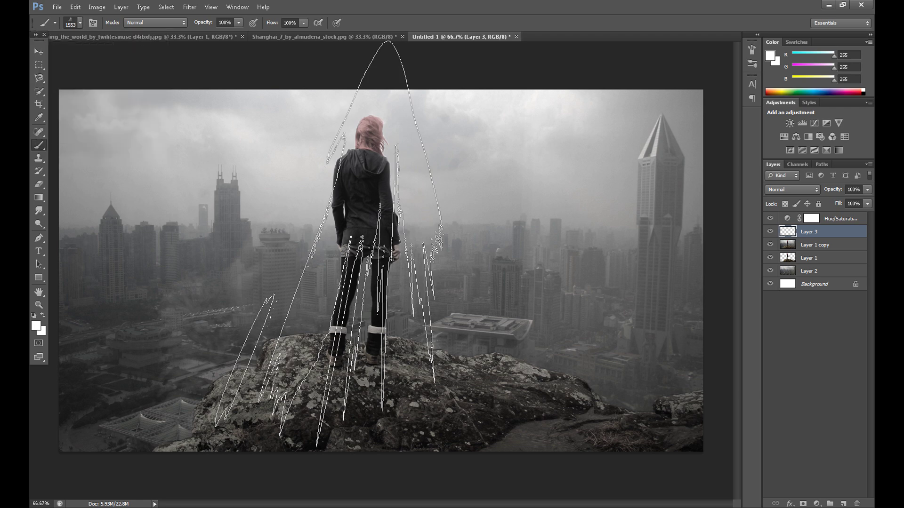
Step: Stamp the white light rays once over the woman on Layer 3 and set the layer's opacity to 60%
click(329, 245)
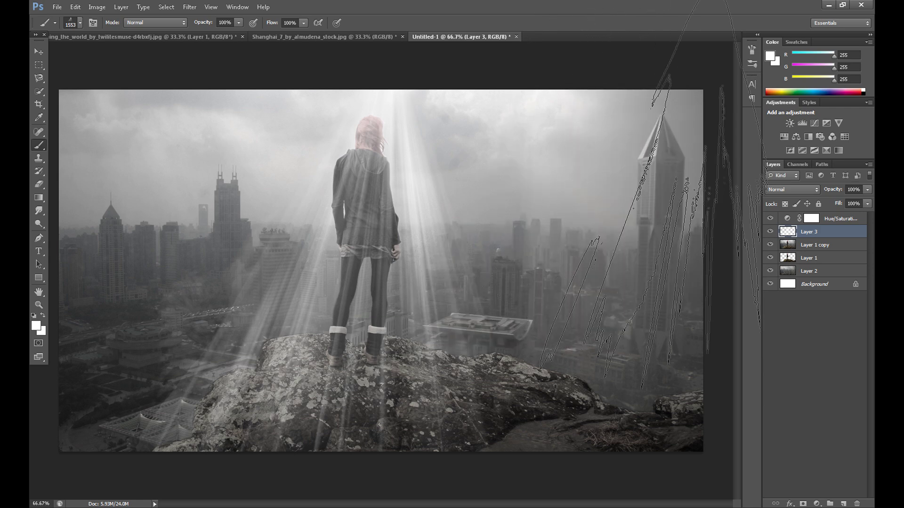
click(853, 190)
text(75)
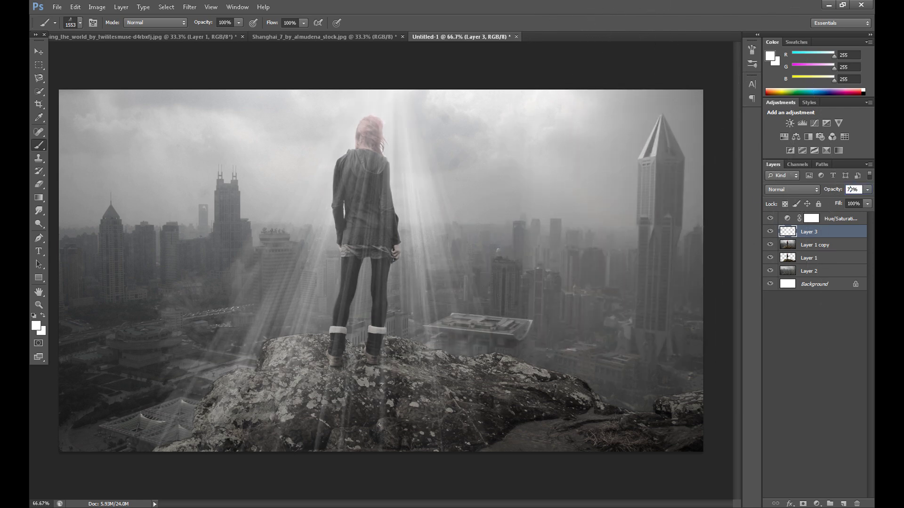
key(BackSpace)
key(BackSpace)
text(6)
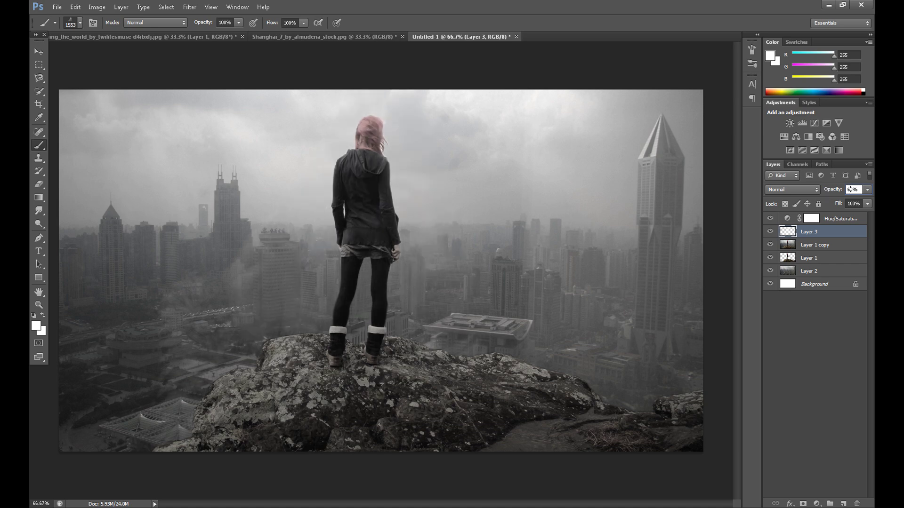
text(0)
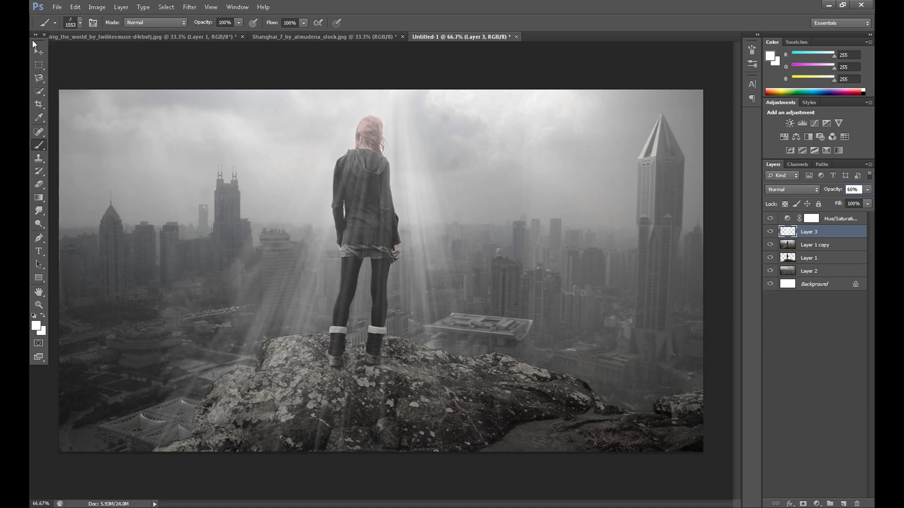
key(Return)
Step: Create a new layer above Layer 3 and stamp a wispy 2500 px texture brush in white across the woman, rock and city
click(842, 503)
click(78, 24)
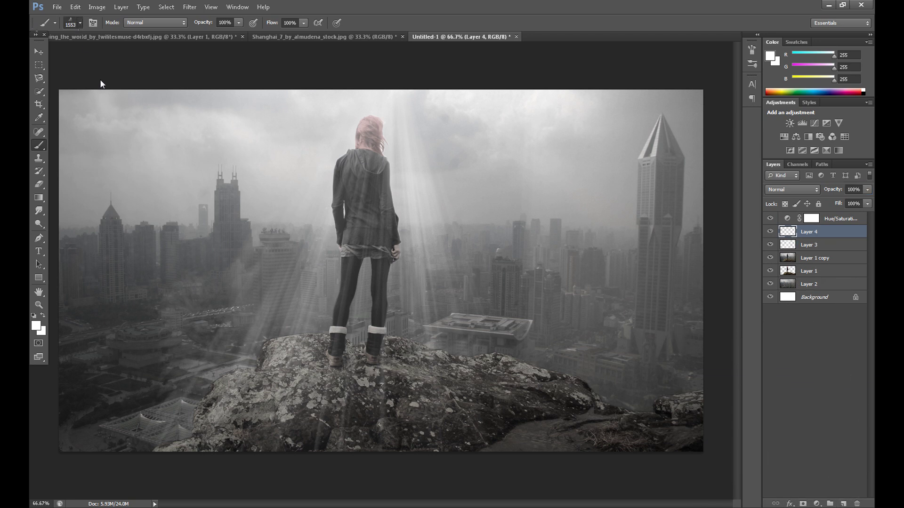
drag(142, 143, 144, 118)
click(82, 135)
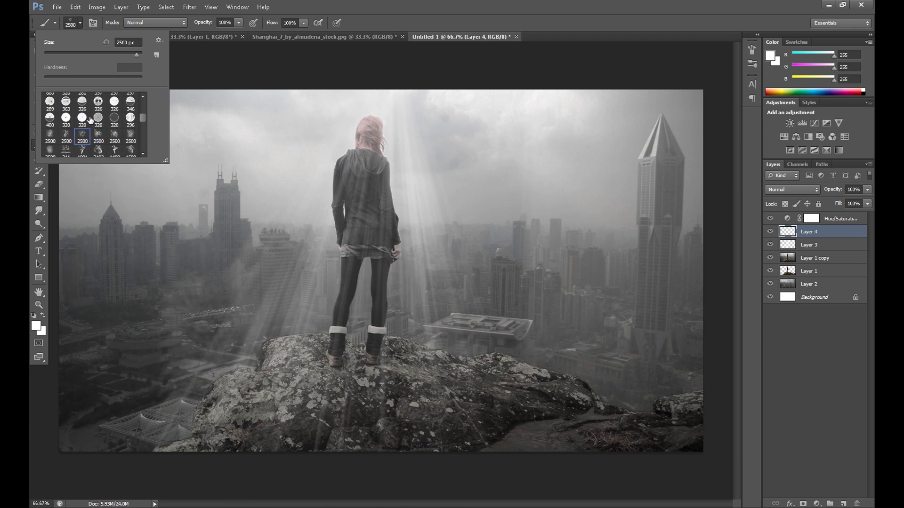
click(98, 135)
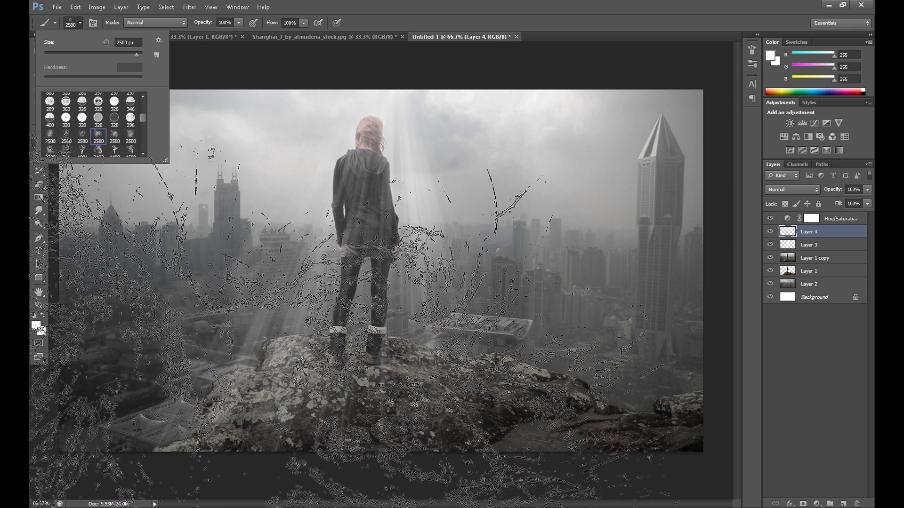
key(Return)
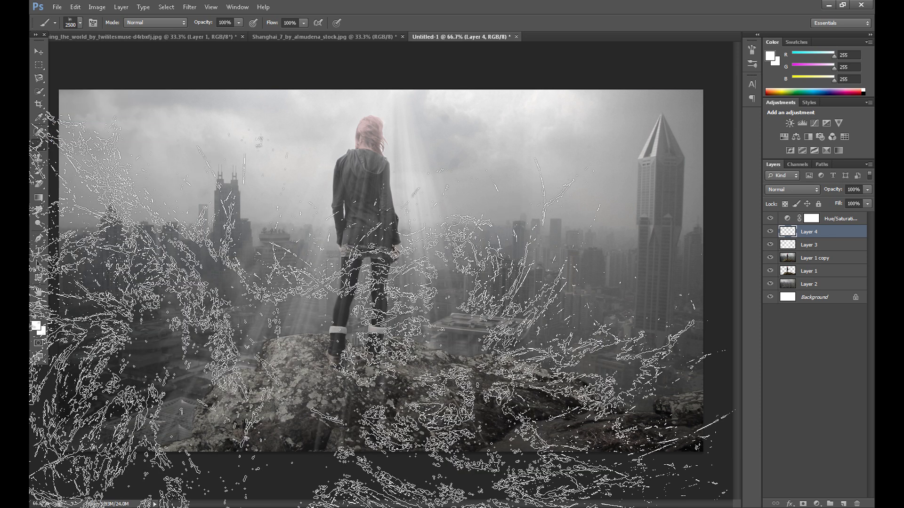
click(367, 324)
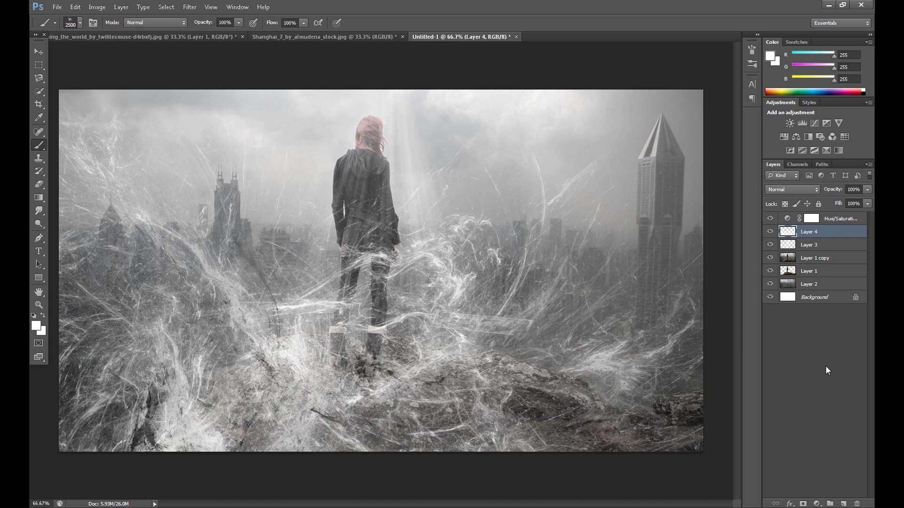
Step: Lower the opacity of the wispy texture on Layer 4 to 35% and hide the layer
click(838, 193)
text(50)
key(Return)
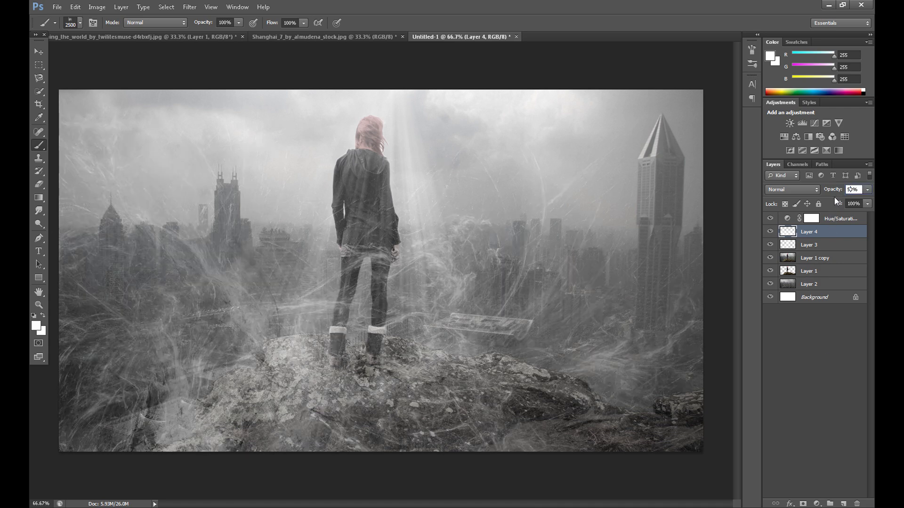
key(BackSpace)
text(3)
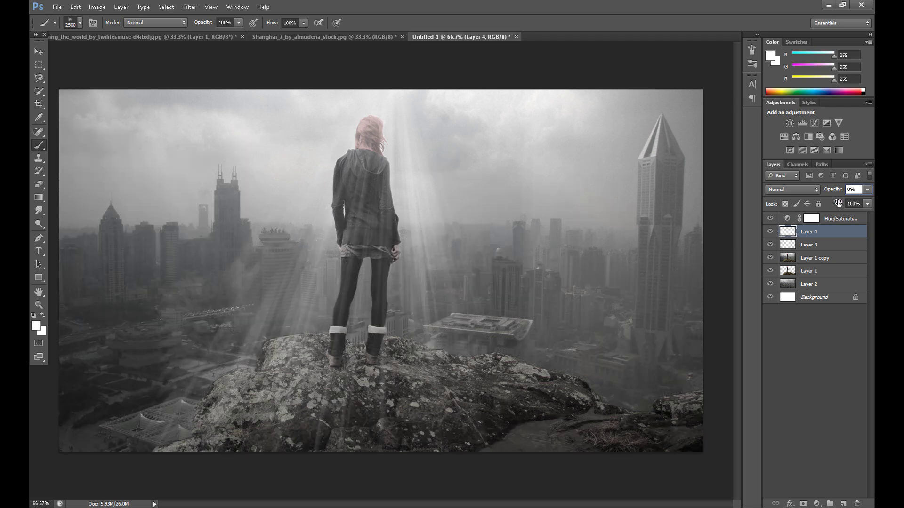
key(Return)
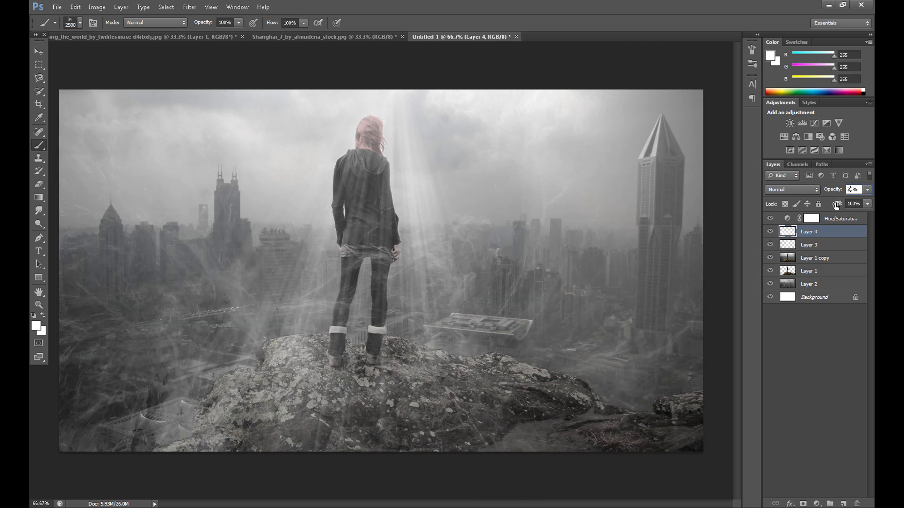
click(836, 190)
text(35)
click(770, 232)
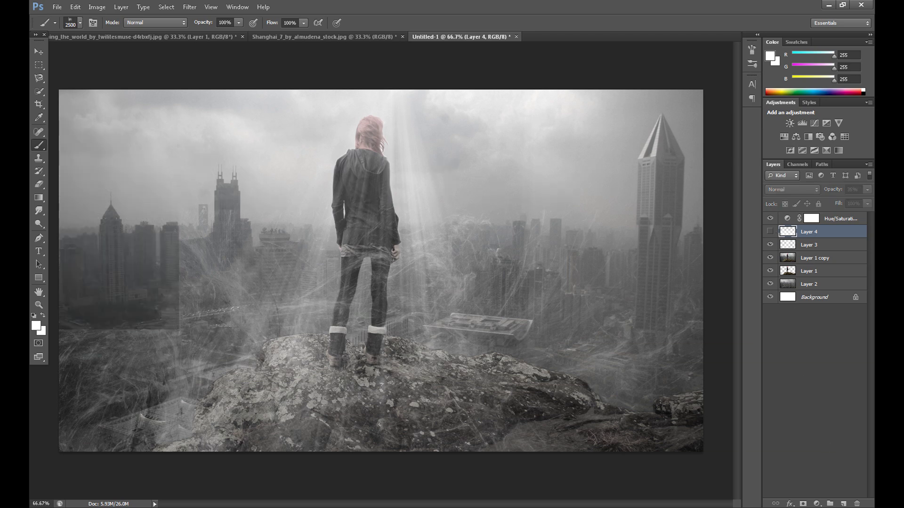
Step: Create a new layer above Layer 4 and stamp the speckled 2500 px texture brush in white over the lower scene
click(843, 504)
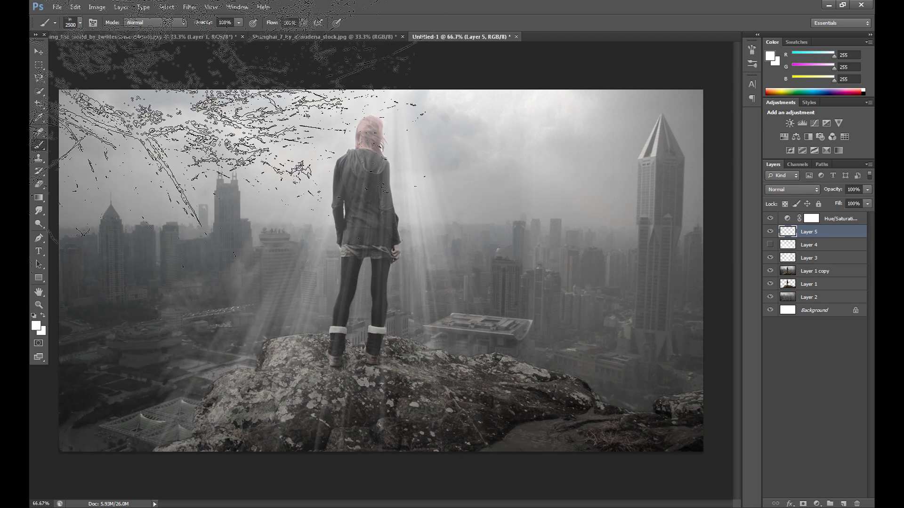
click(80, 22)
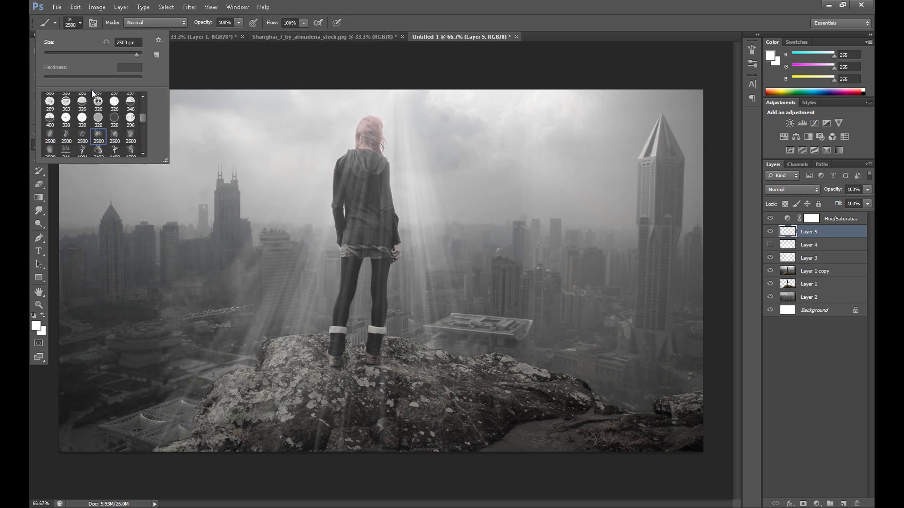
click(82, 136)
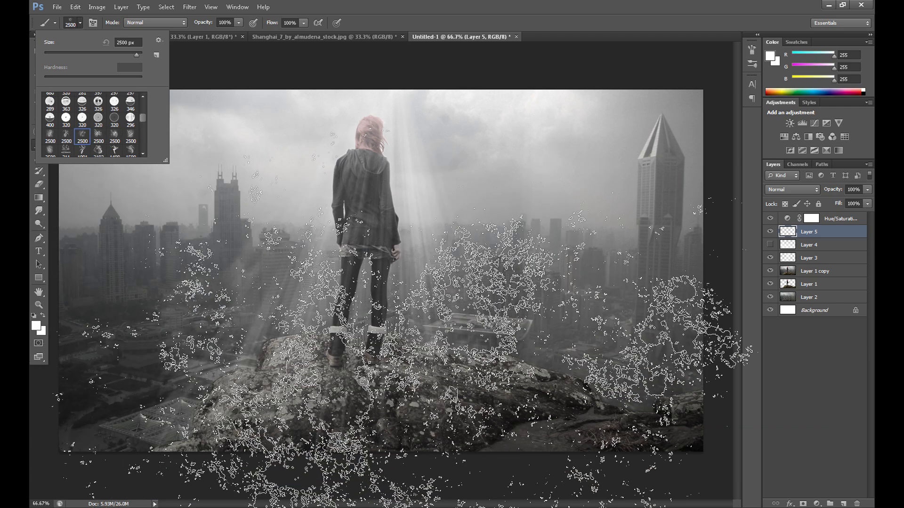
click(379, 324)
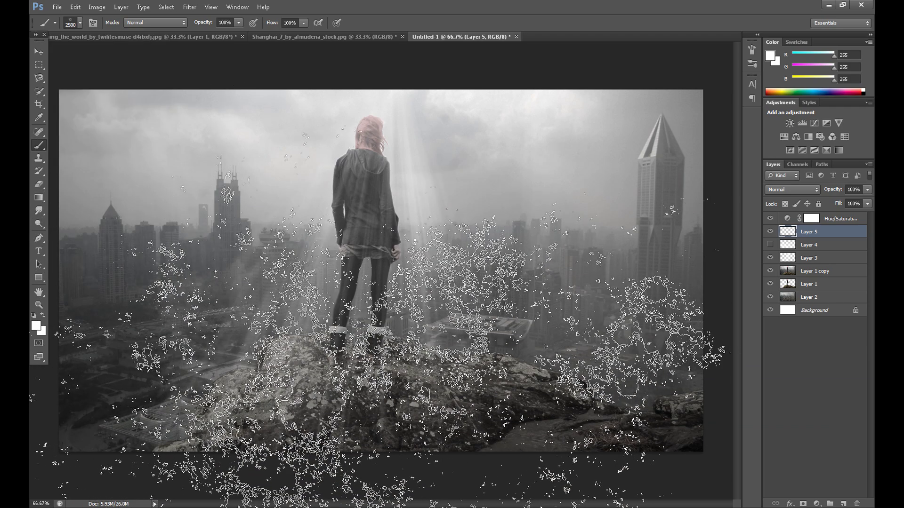
click(384, 337)
Step: Compare the two texture layers, leave only the speckled Layer 5 shown, and set its opacity to 50%
click(770, 231)
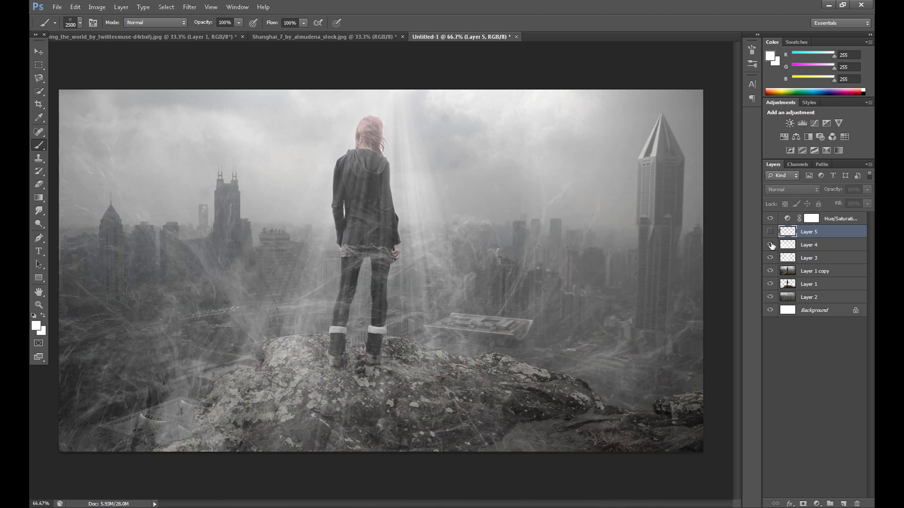
click(770, 245)
click(770, 232)
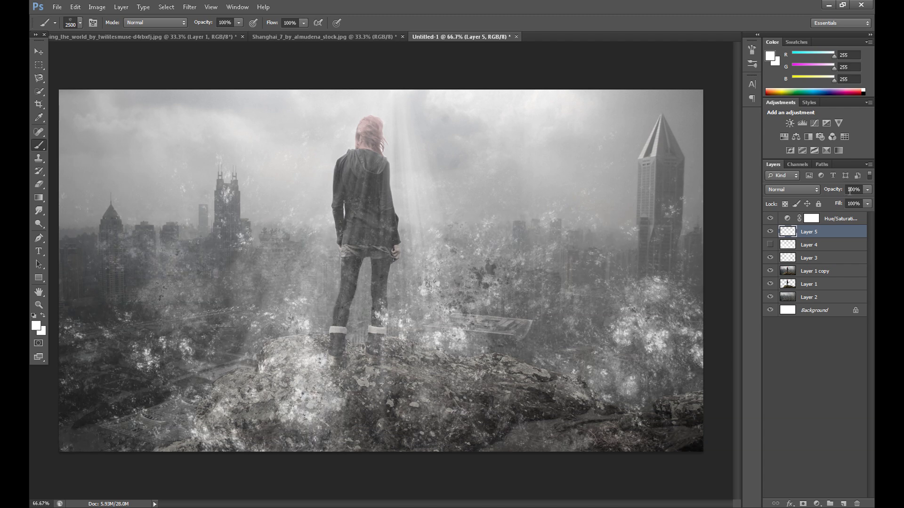
click(851, 189)
text(40)
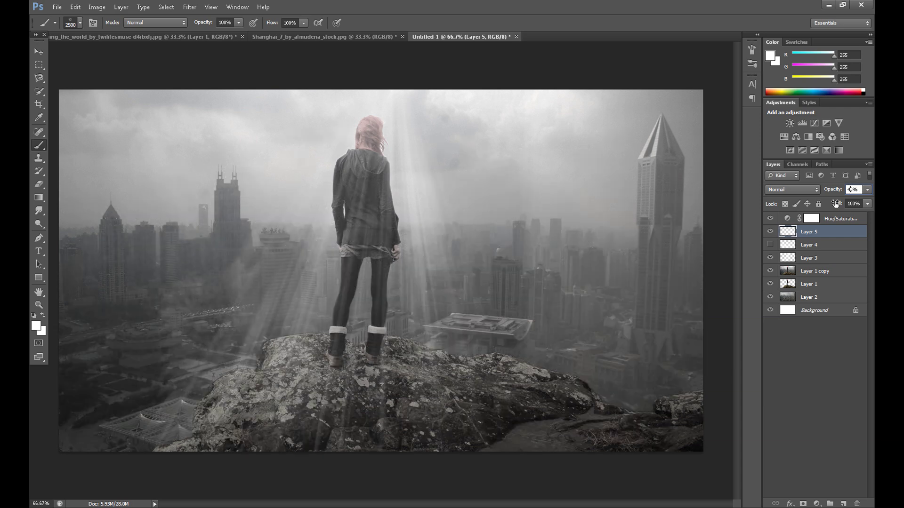
key(BackSpace)
key(BackSpace)
text(5)
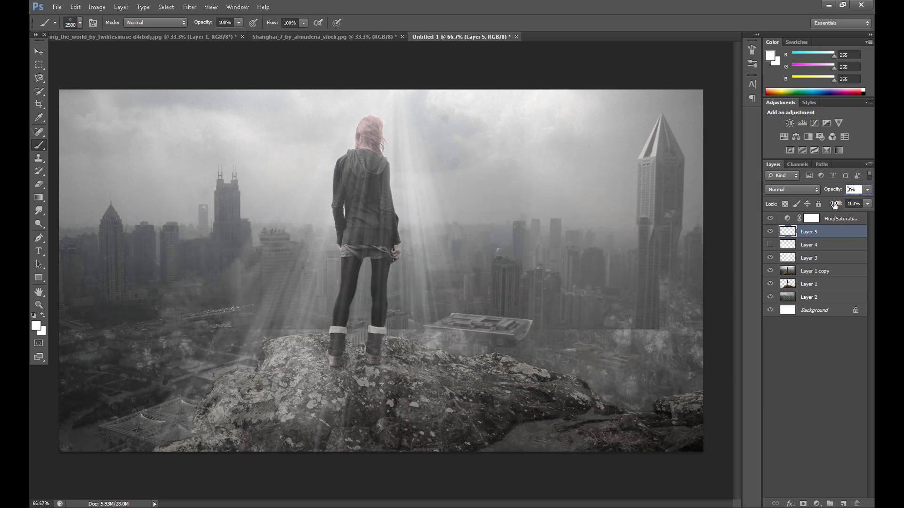
text(0)
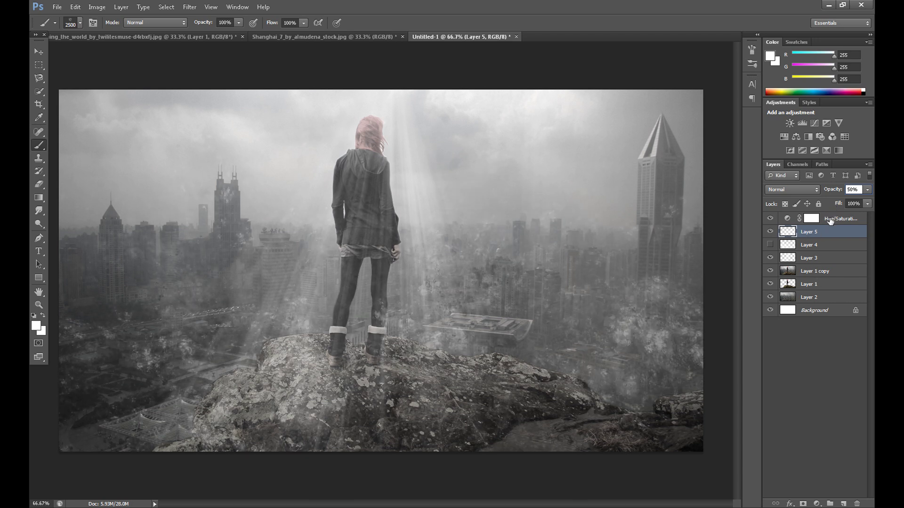
click(830, 219)
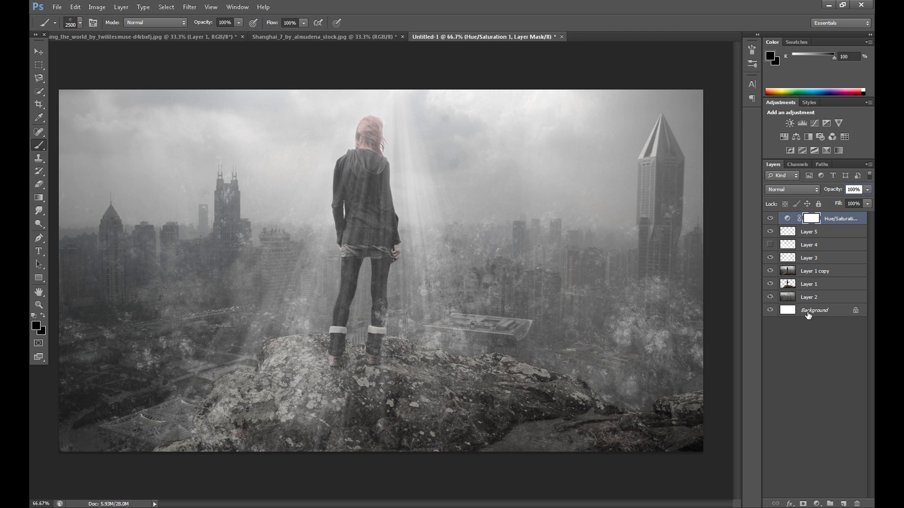
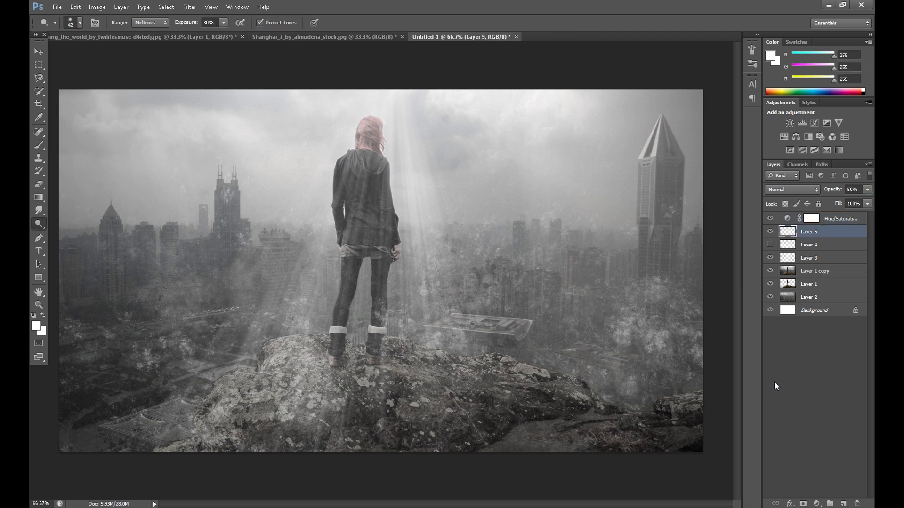
click(39, 53)
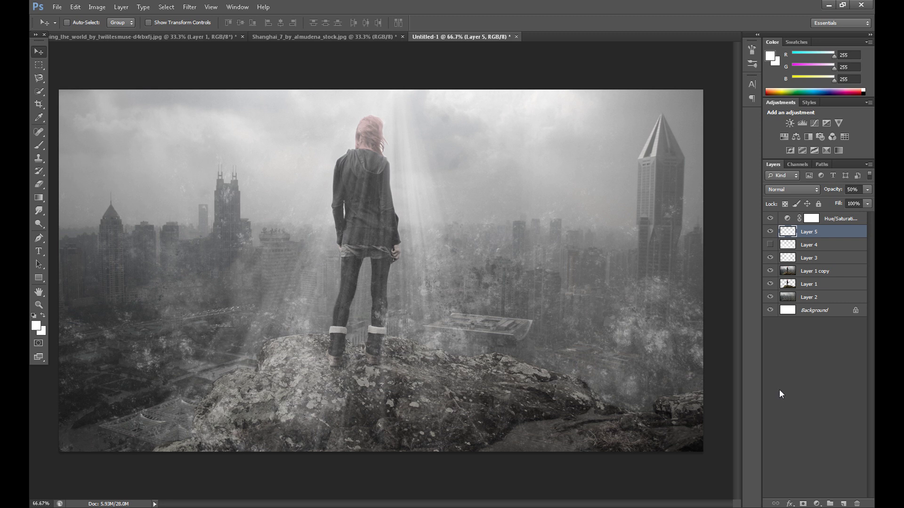
click(837, 220)
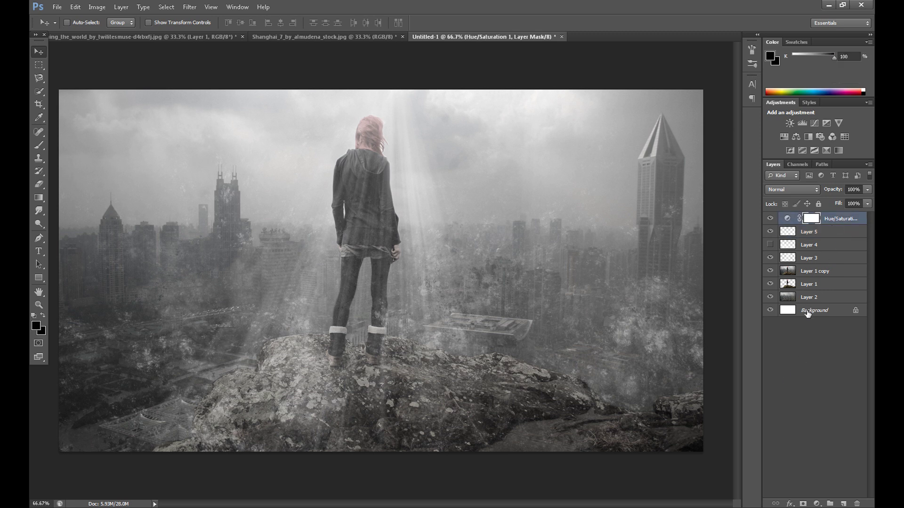
Step: Add a black Solid Color fill layer directly above Layer 5 and set its blend mode to Screen
click(817, 233)
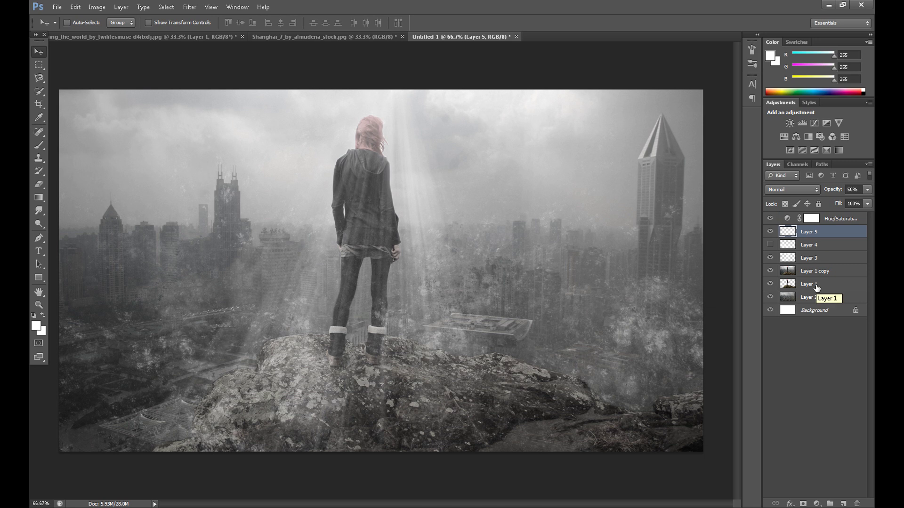
click(844, 504)
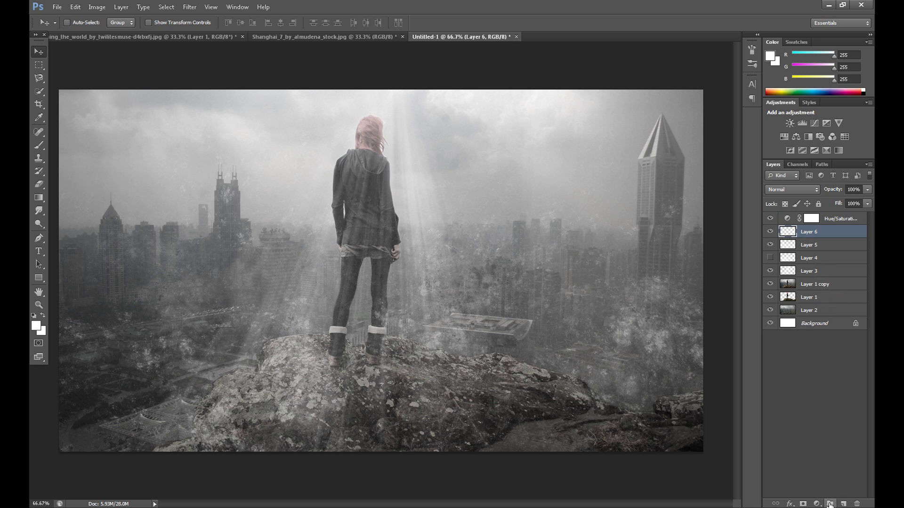
click(818, 504)
click(792, 285)
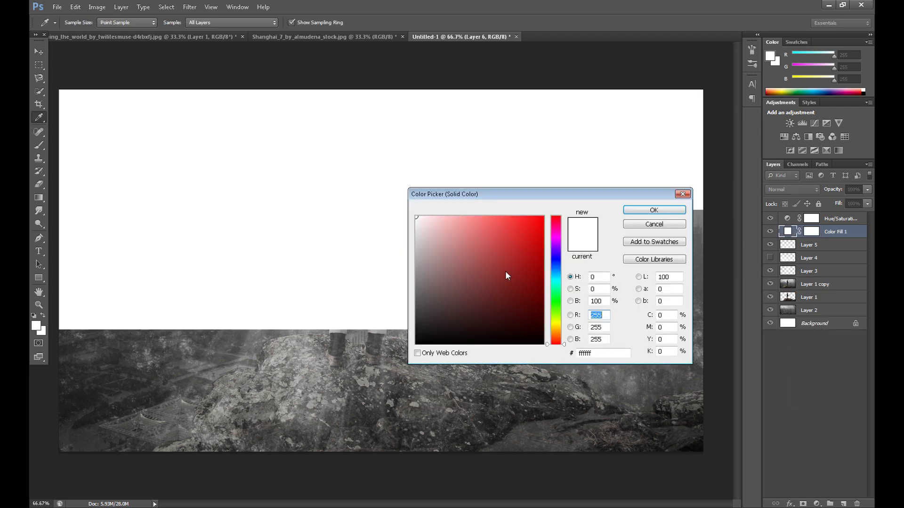
drag(479, 266, 415, 366)
click(654, 210)
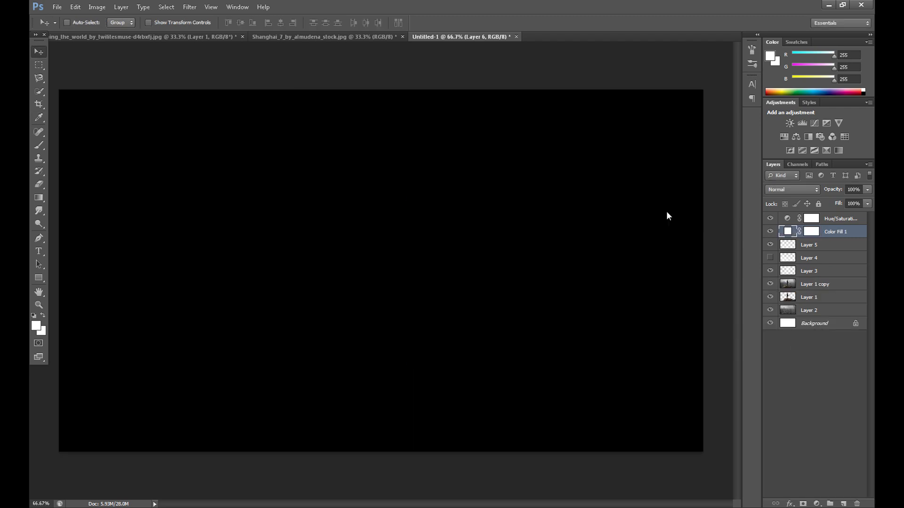
click(792, 189)
click(785, 280)
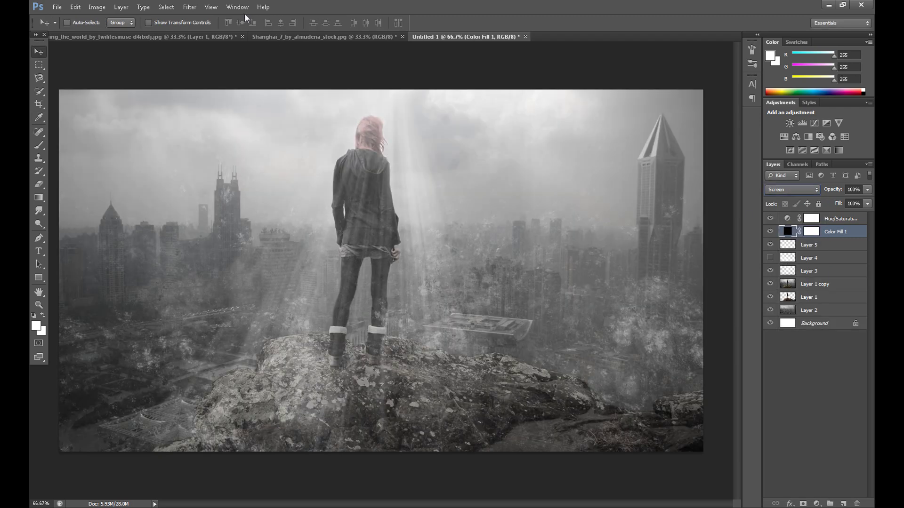
Step: Render a 50-300mm Zoom lens flare at 100% brightness on Color Fill 1 and place its glow at the upper edge above the light rays
click(190, 7)
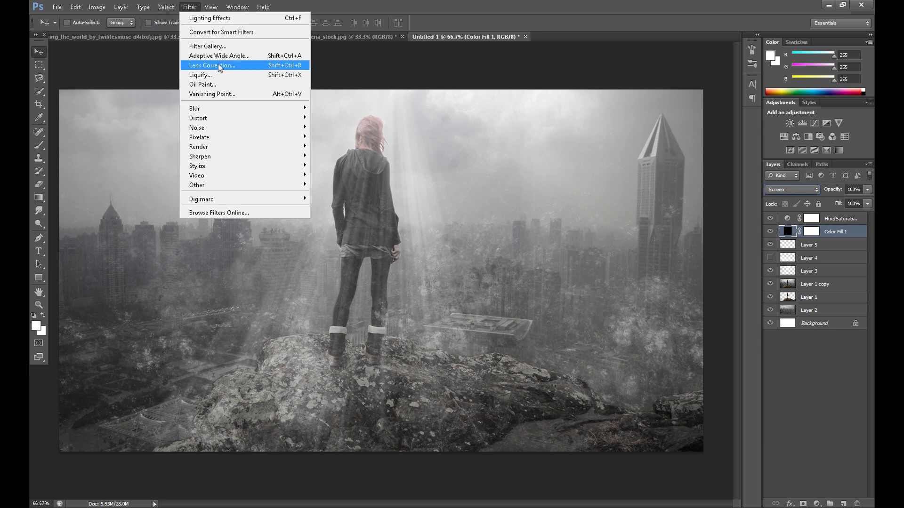
mouse_move(227, 147)
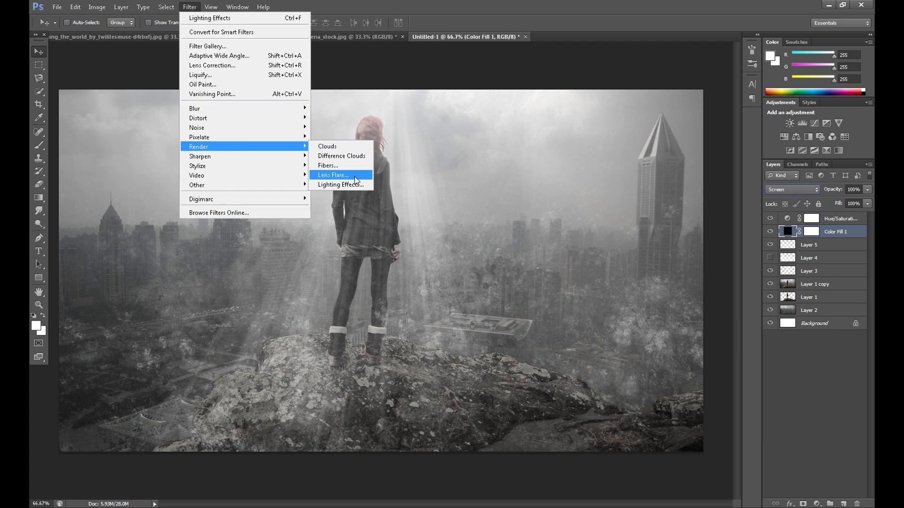
click(332, 176)
click(458, 198)
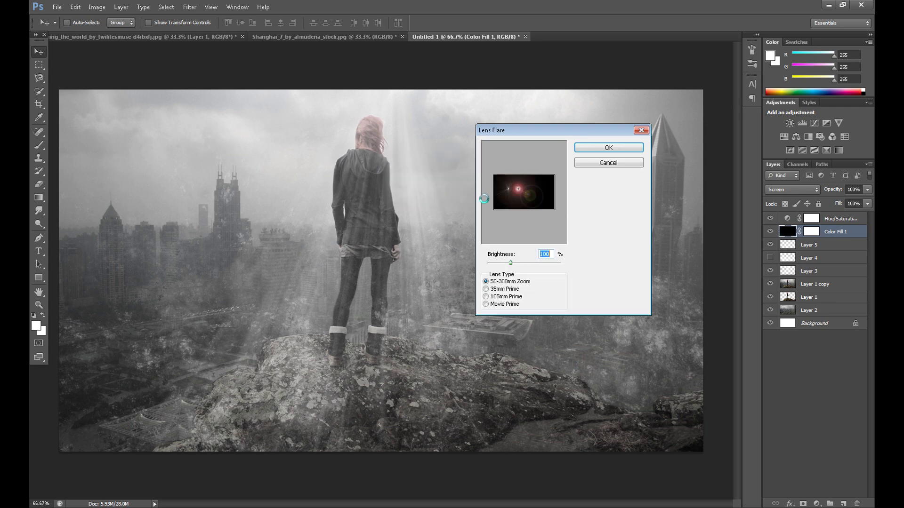
drag(516, 192, 521, 184)
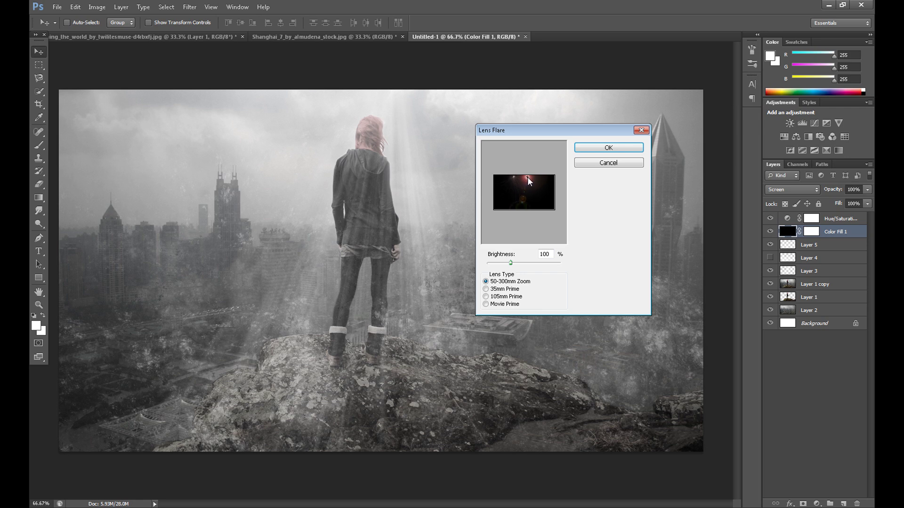
click(584, 149)
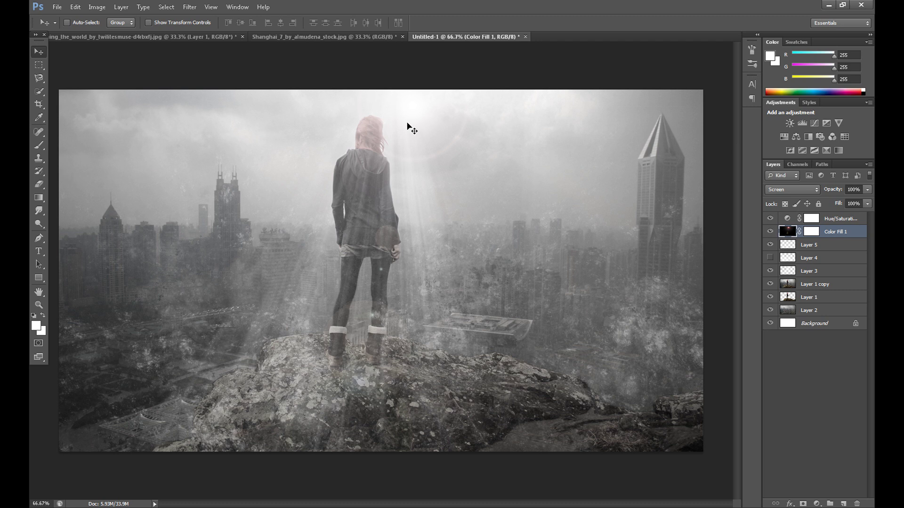
drag(407, 121, 417, 105)
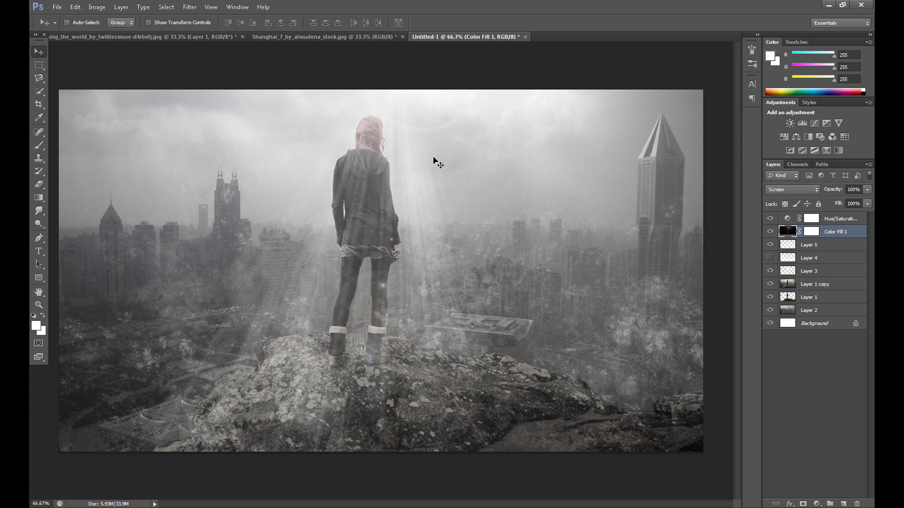
Step: Add a Photo Filter adjustment above the Hue/Saturation layer using Warming Filter (85) at 60% density
click(844, 220)
click(843, 219)
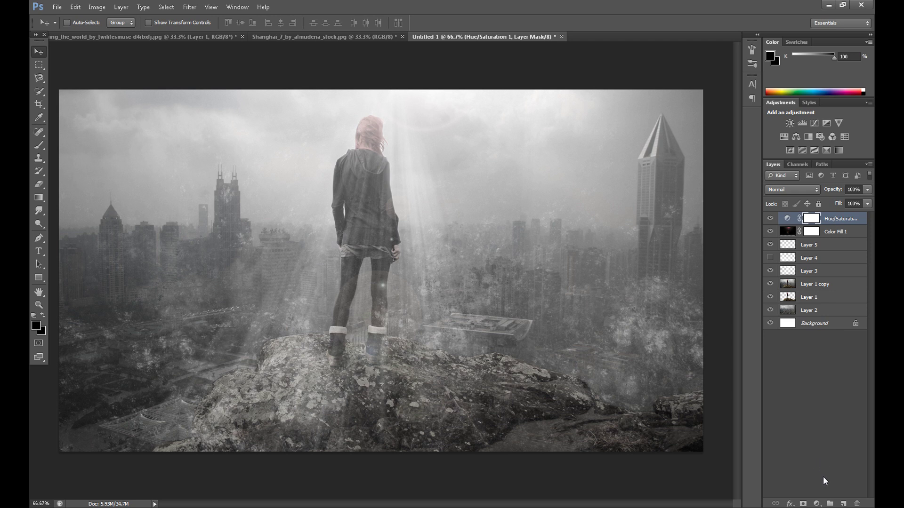
click(817, 504)
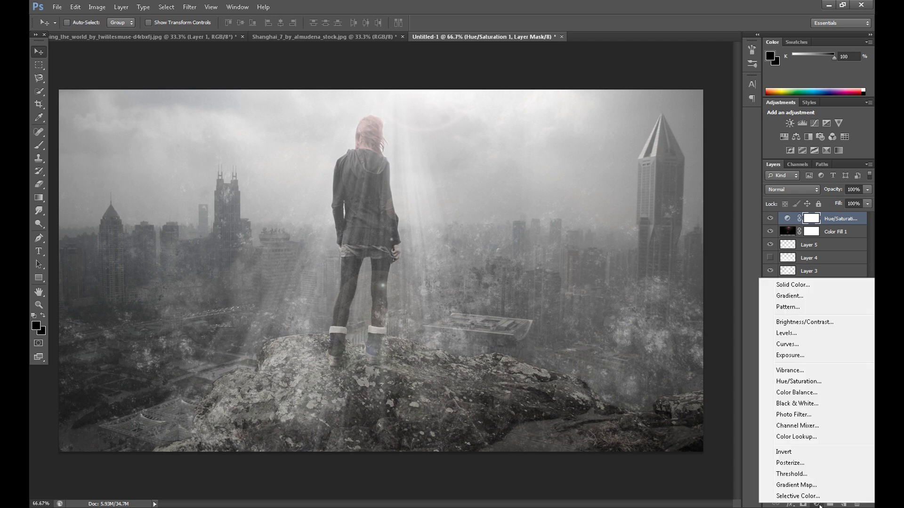
click(807, 415)
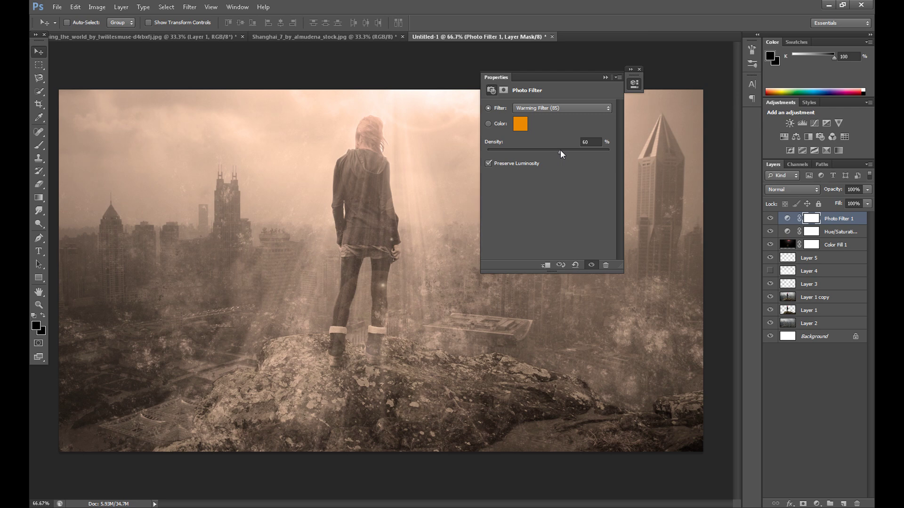
click(639, 69)
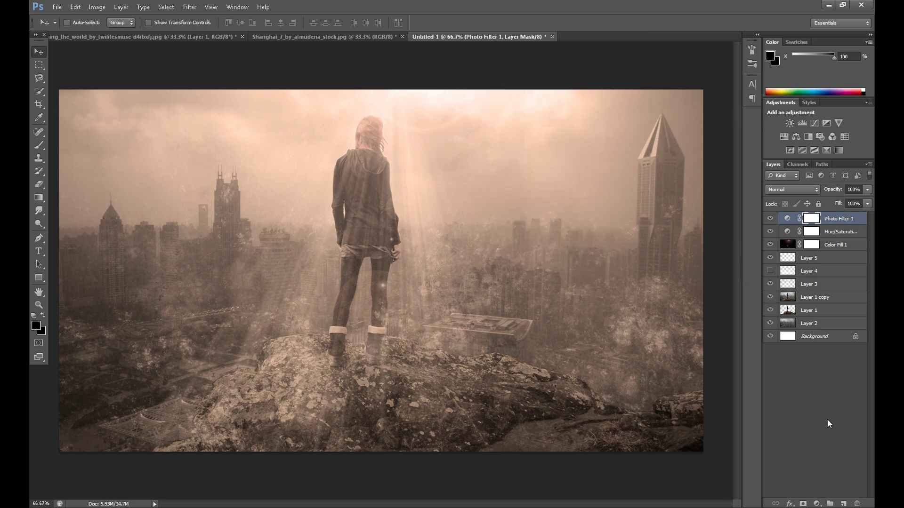
Step: Add a Gradient Map adjustment above Photo Filter 1 in Soft Light mode with the Violet, Orange preset
click(816, 503)
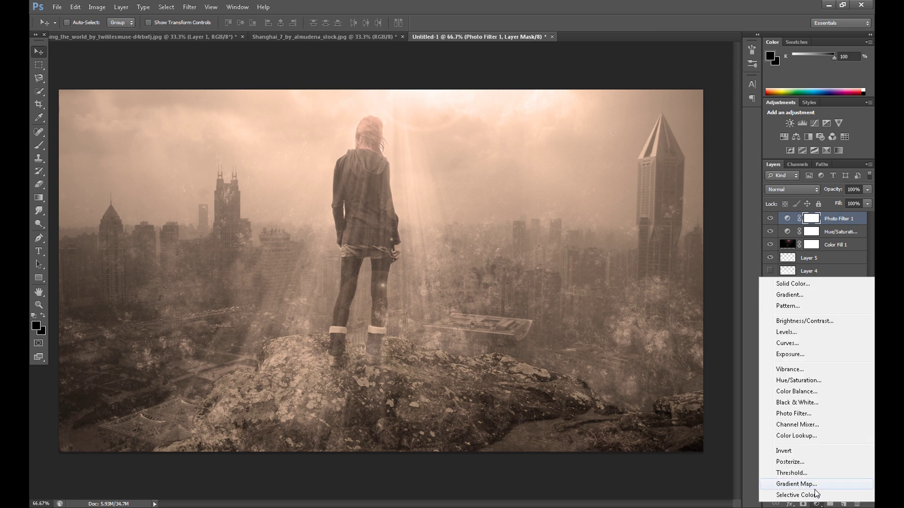
click(795, 484)
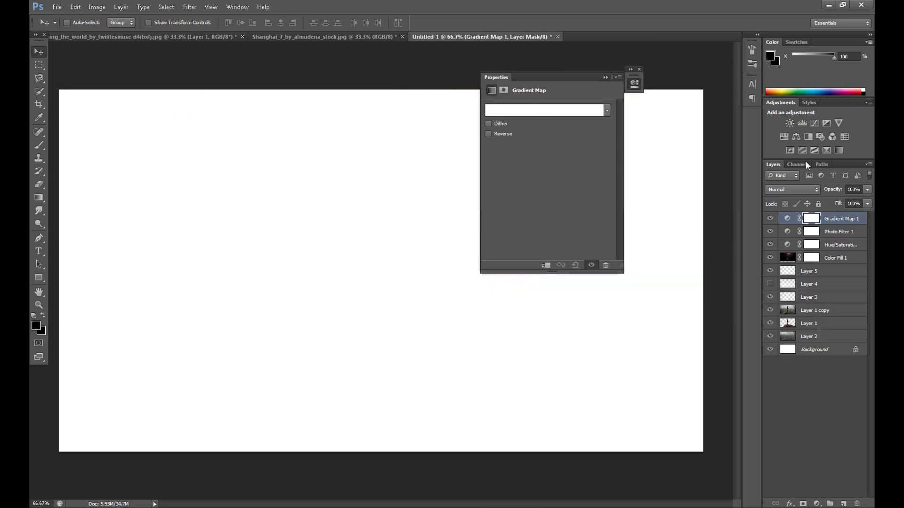
click(795, 190)
click(782, 329)
click(537, 110)
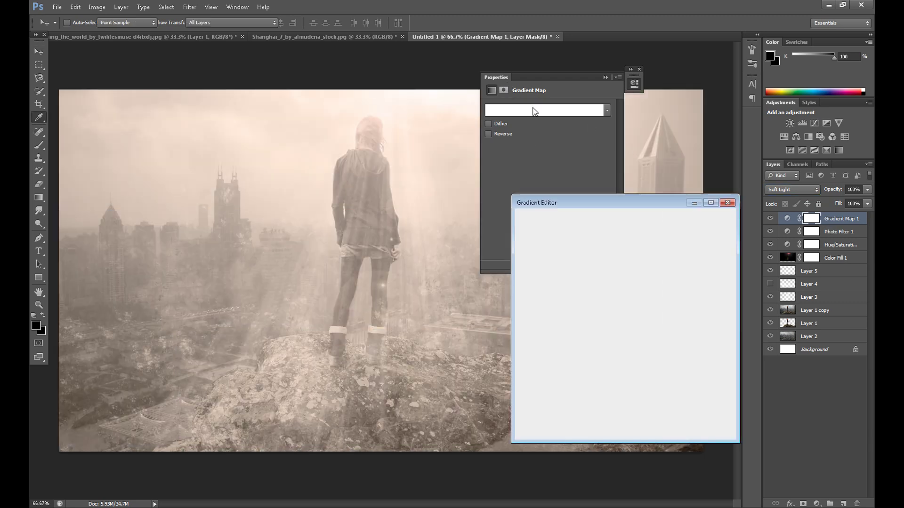
click(603, 234)
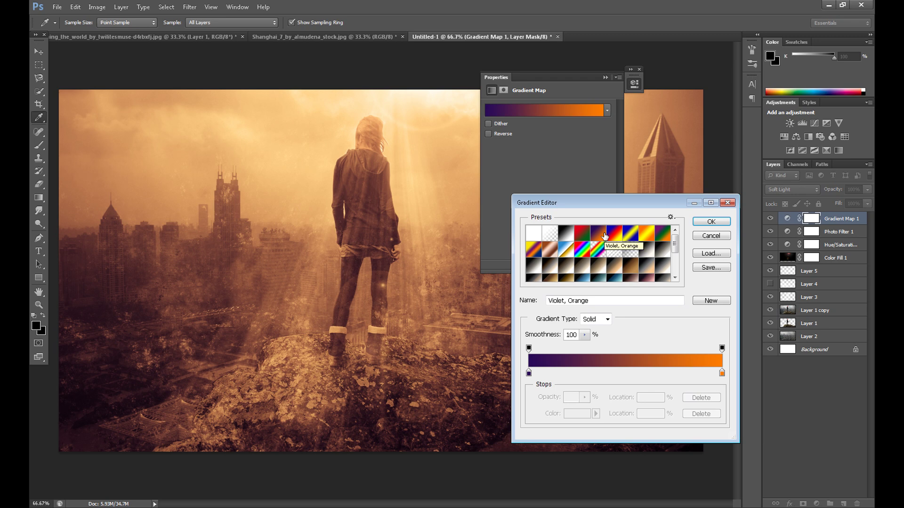
click(711, 221)
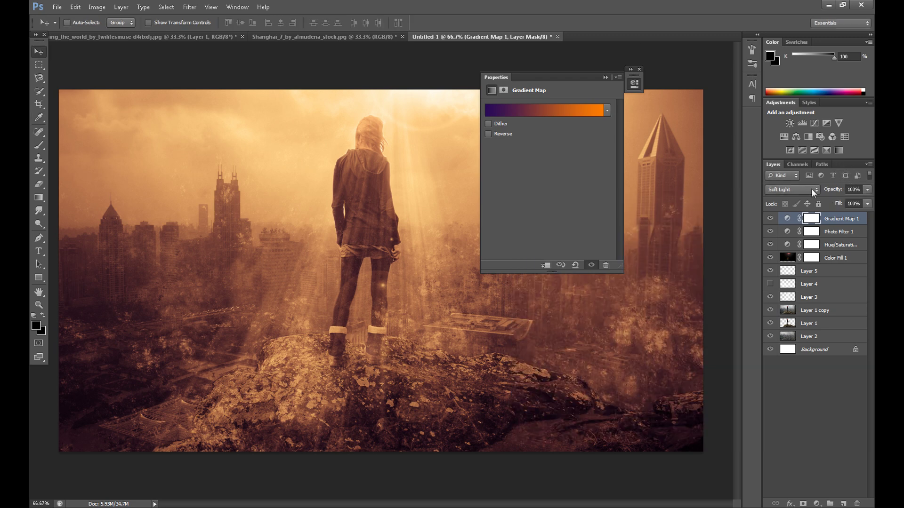
click(639, 69)
Step: Try 80% opacity for Gradient Map 1 and settle on 70%
click(857, 189)
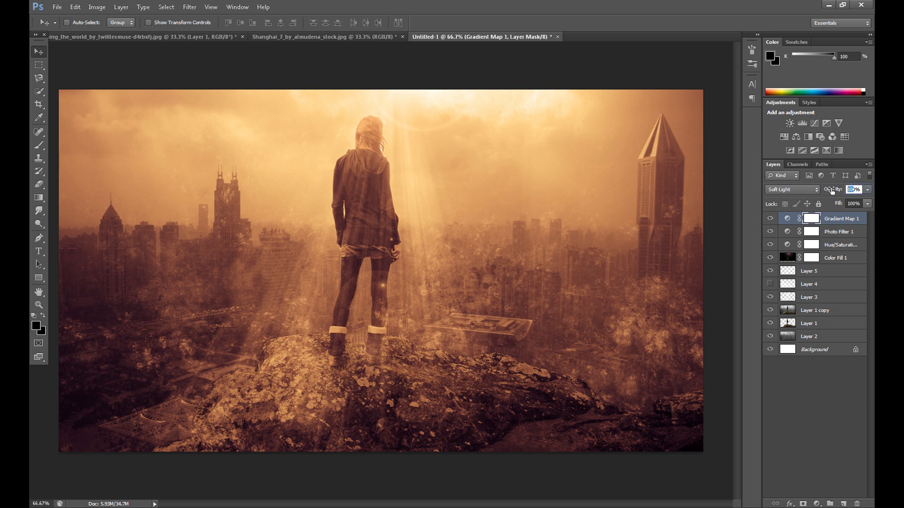
text(70)
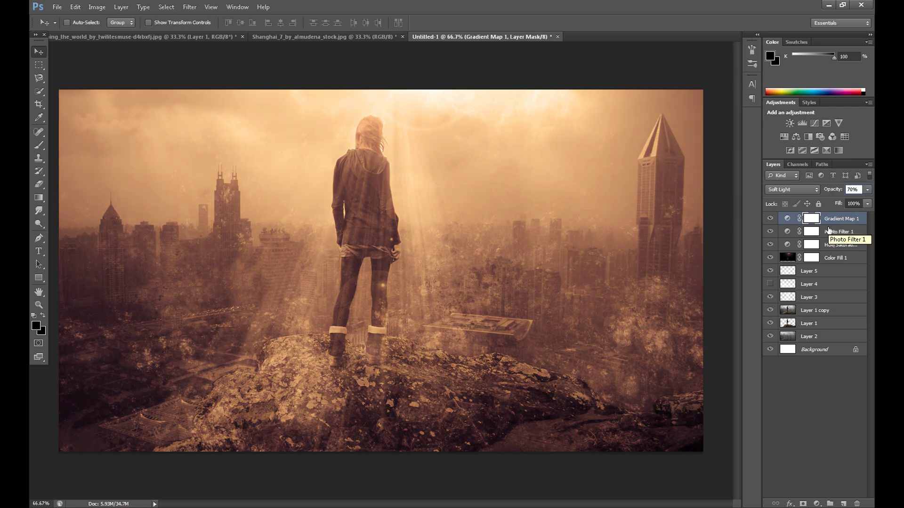
text(80)
key(Return)
text(7)
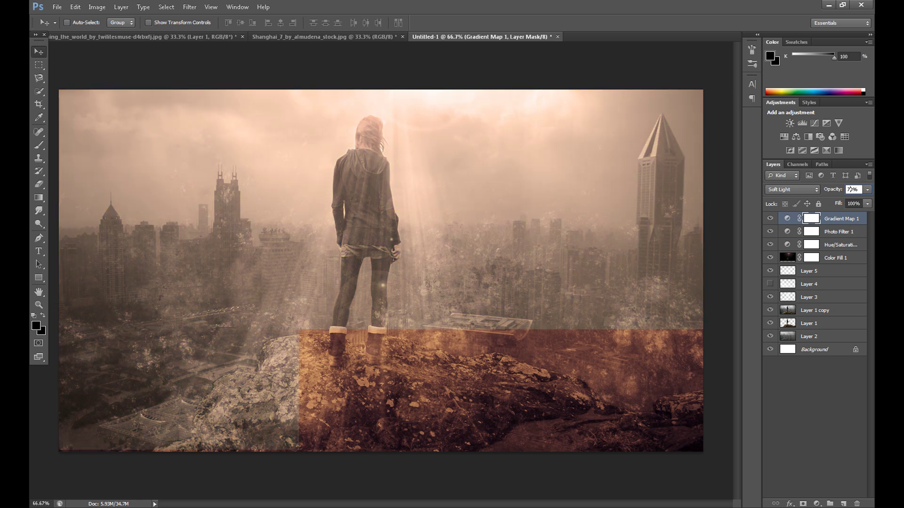
Step: Add a Curves adjustment above Gradient Map 1, lowering the RGB shadows from input 64 to output 46 and adding an upper midtone point
click(840, 220)
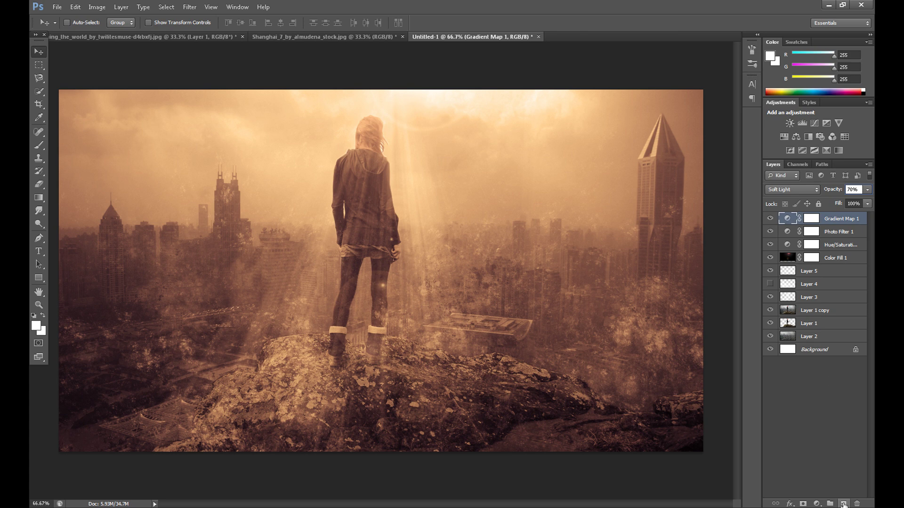
click(816, 503)
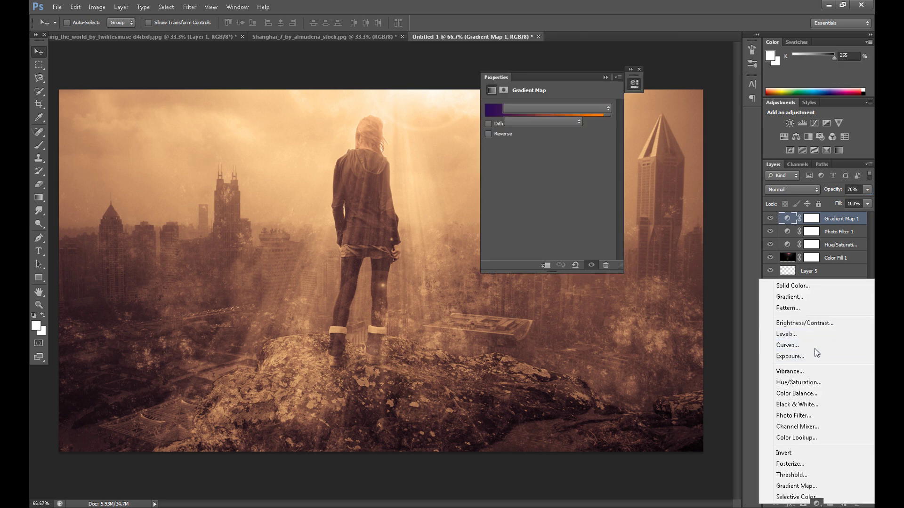
click(800, 345)
drag(533, 207, 532, 214)
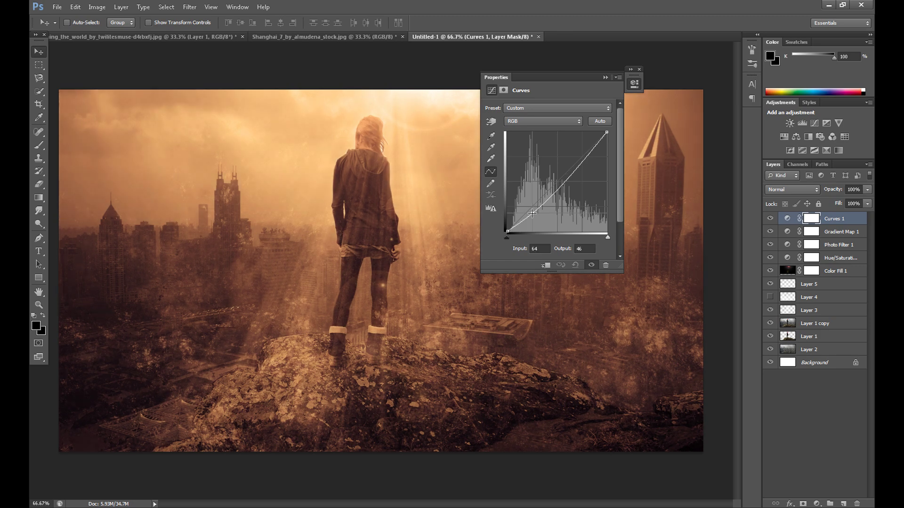
drag(568, 166, 564, 175)
Step: Raise the Blue channel's black point in Curves 1, set a midtone point at input 91, output 87, and compare the image with and without the layer
click(532, 121)
click(509, 157)
drag(506, 231, 492, 210)
drag(547, 181, 542, 198)
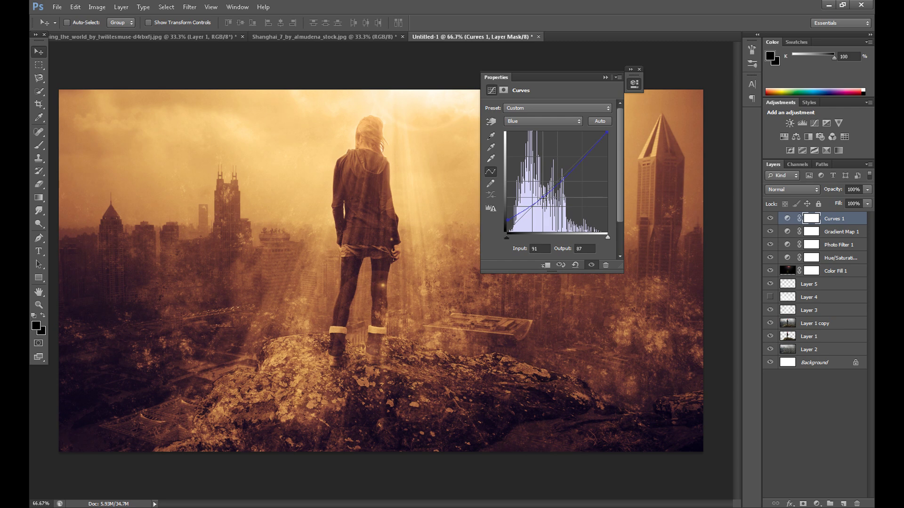
click(774, 217)
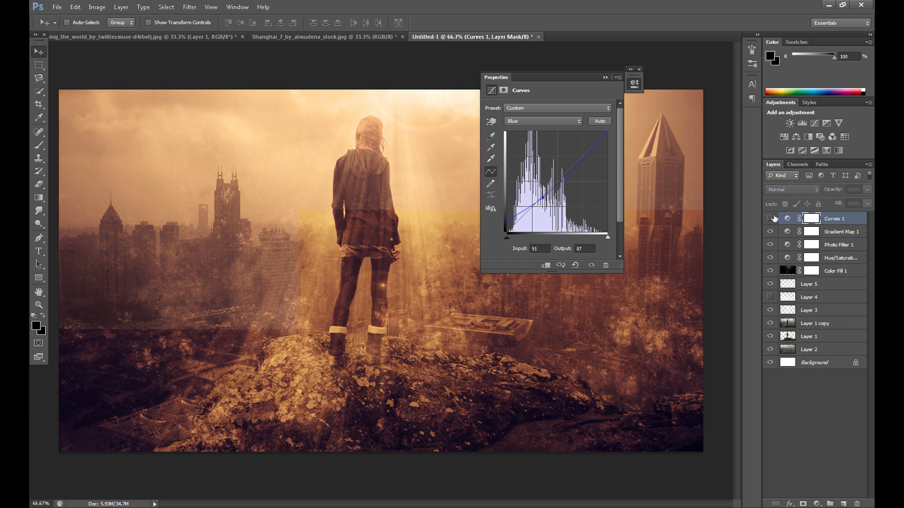
click(774, 218)
Step: Raise the Red channel's black point in Curves 1 and set a midtone point at input 86, output 99
click(523, 123)
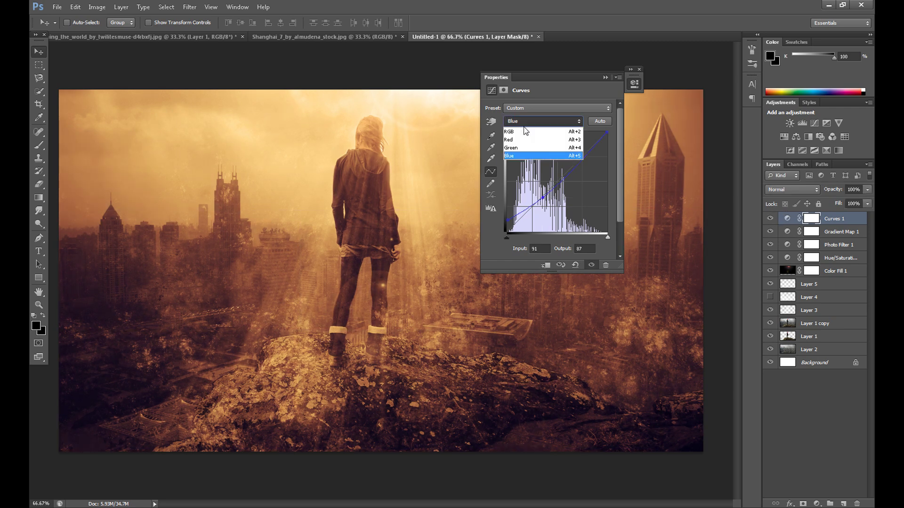
click(521, 140)
click(546, 199)
mouse_move(507, 232)
mouse_down()
mouse_move(502, 225)
mouse_move(513, 227)
mouse_move(500, 220)
mouse_up()
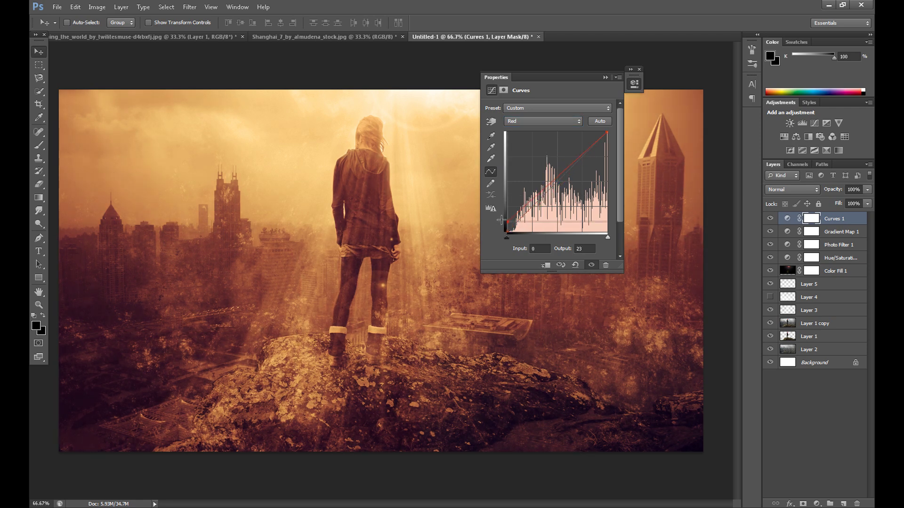
drag(546, 200, 540, 193)
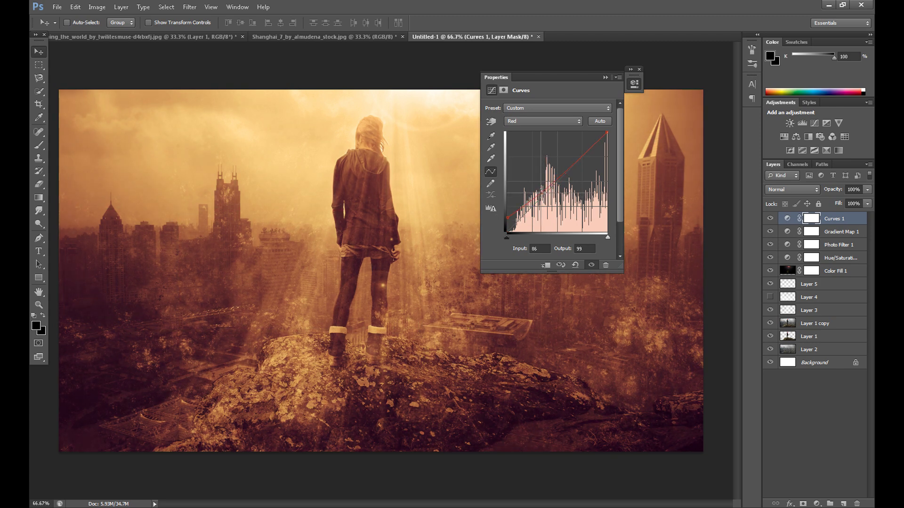
Step: Darken the composite slightly by lowering the shadow and upper midtone points of the RGB curve in Curves 1
click(541, 122)
click(527, 130)
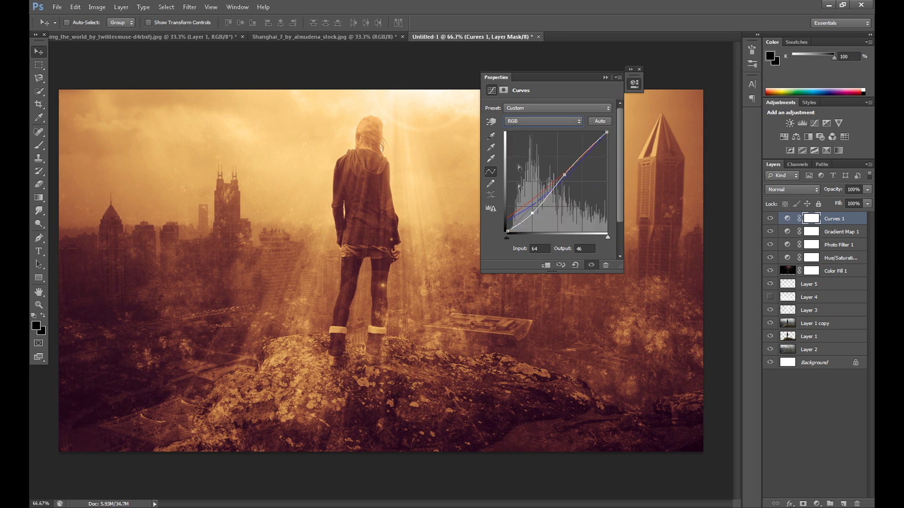
click(508, 230)
drag(532, 214, 535, 215)
drag(565, 175, 562, 179)
click(639, 70)
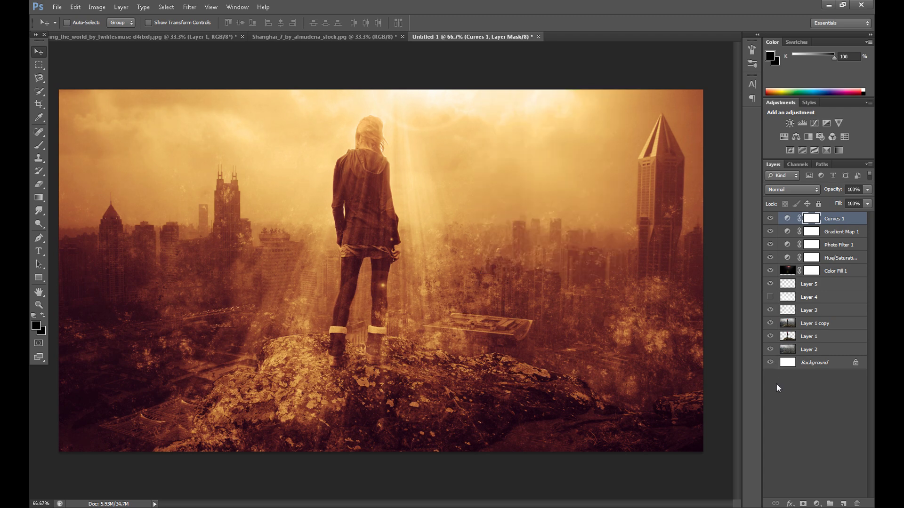
Step: Add a second Gradient Map adjustment above Curves 1 and set its blend mode to Soft Light
click(816, 503)
click(809, 483)
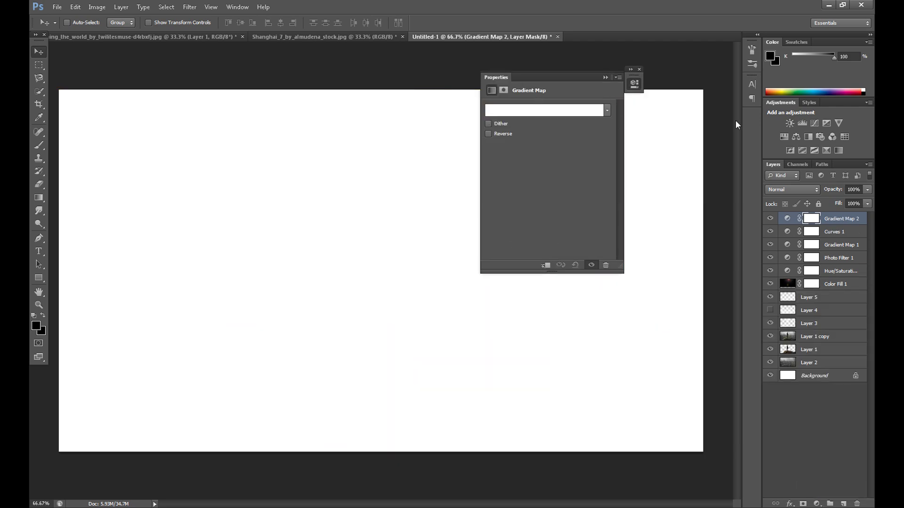
click(788, 191)
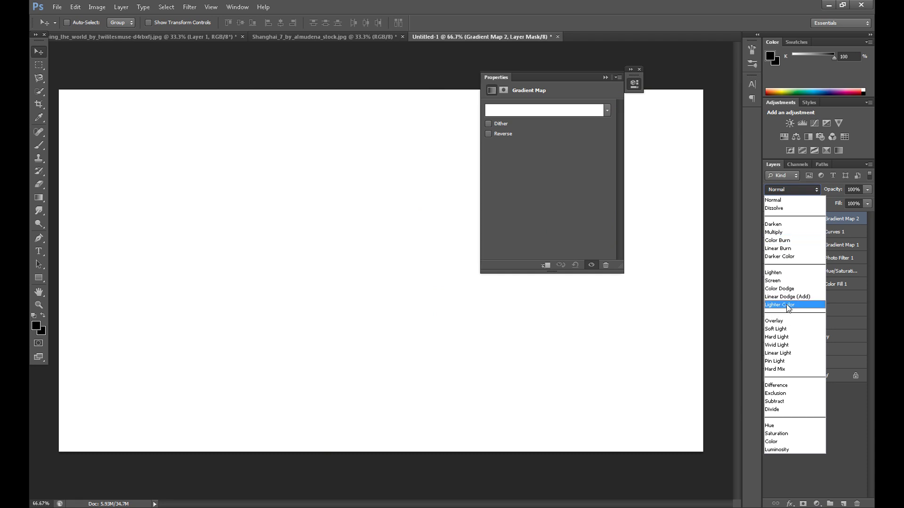
click(776, 329)
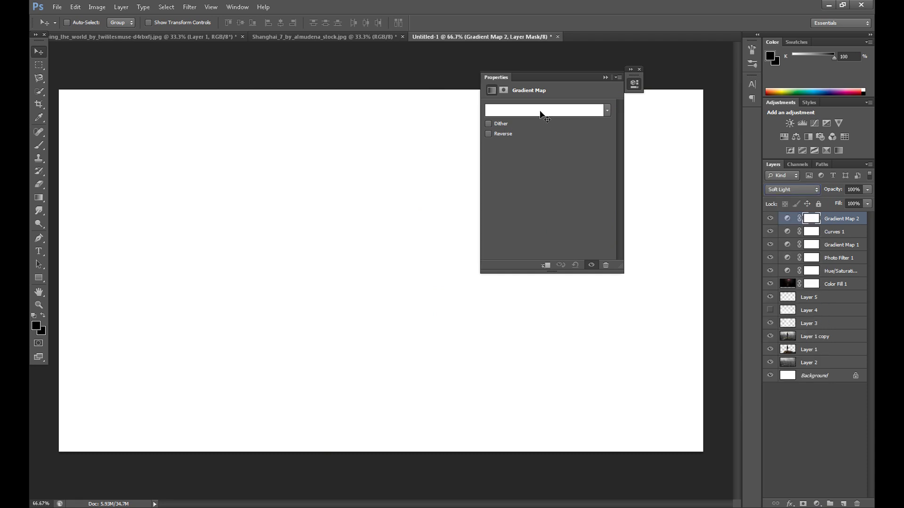
Step: Try the Sepia 5 preset for Gradient Map 2, then apply the Sepia 4 gradient instead
click(499, 110)
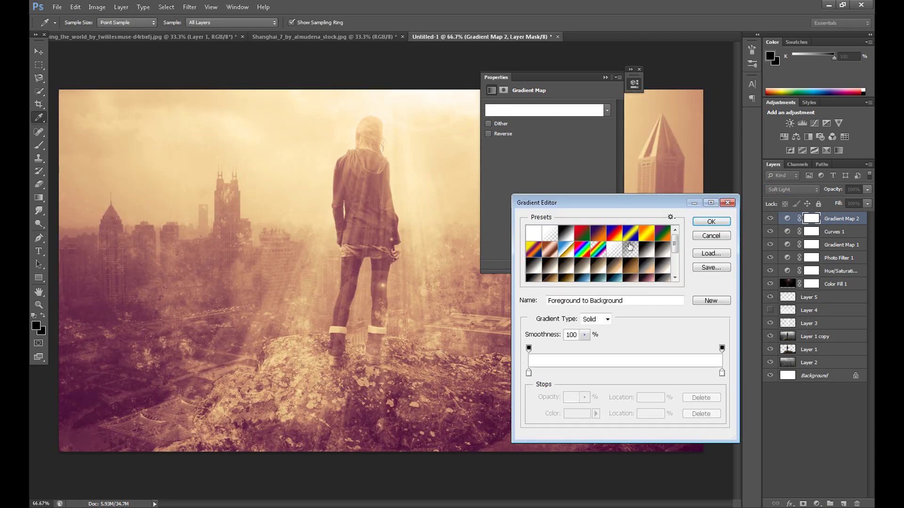
drag(675, 245, 675, 256)
click(623, 267)
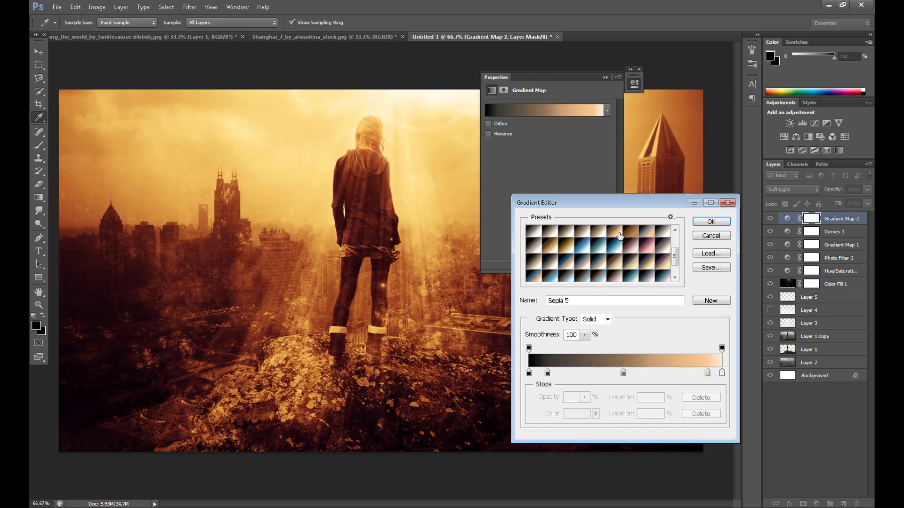
scroll(612, 244, up, 1)
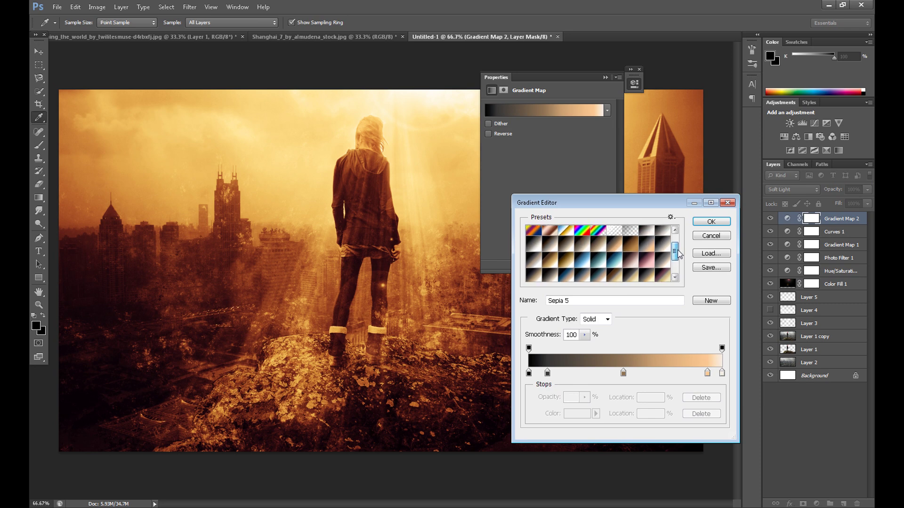
click(603, 250)
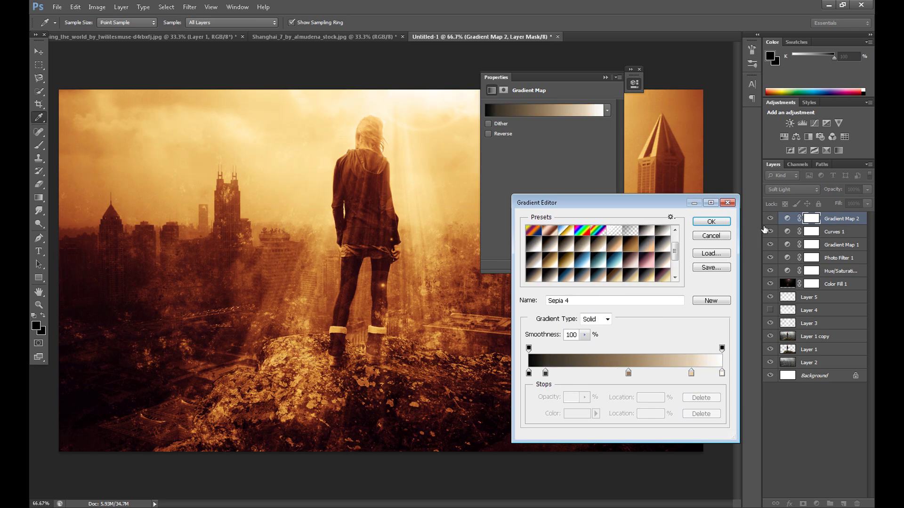
key(Return)
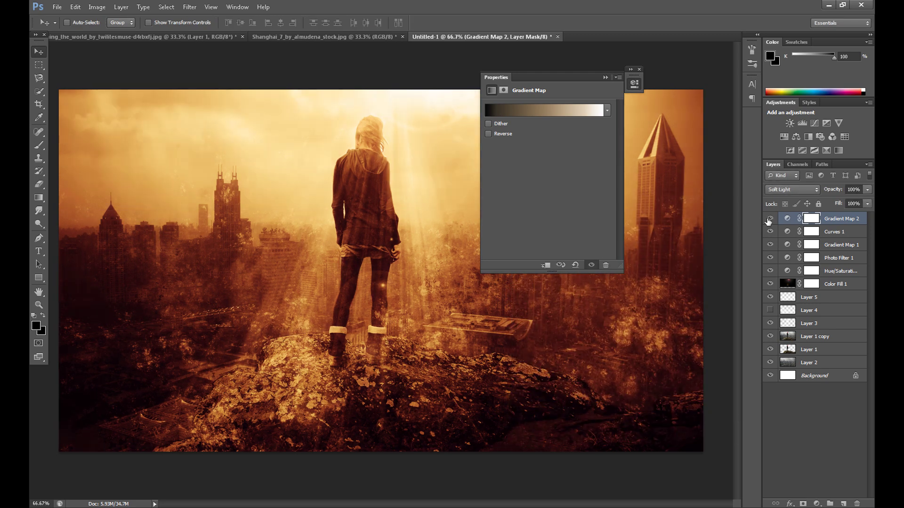
Step: Try Gradient Map 2 at 50% opacity, settle on 40%, and compare the image with and without the layer
click(853, 189)
text(50)
key(Return)
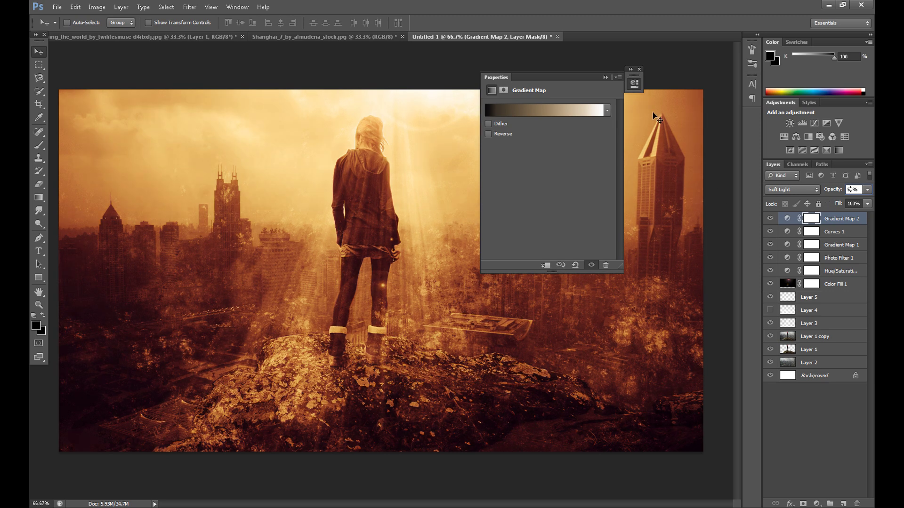
click(639, 69)
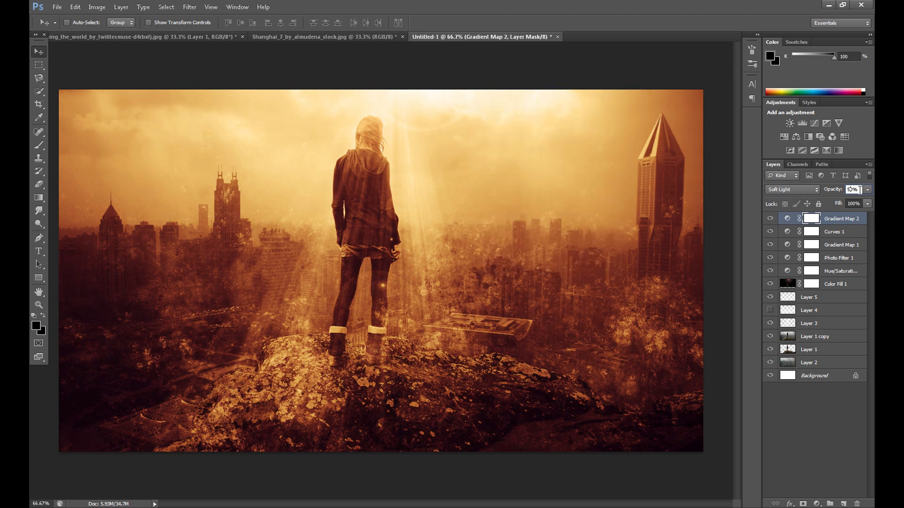
text(40)
key(Return)
click(770, 218)
click(770, 219)
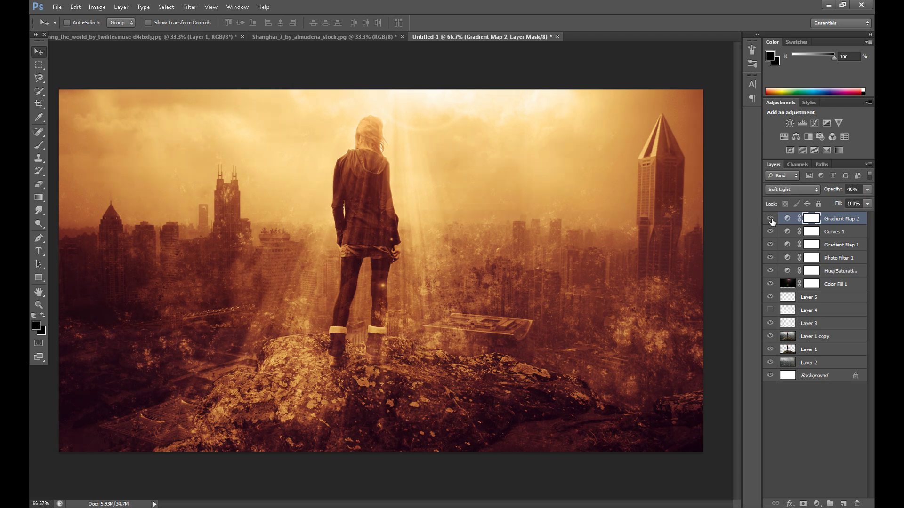